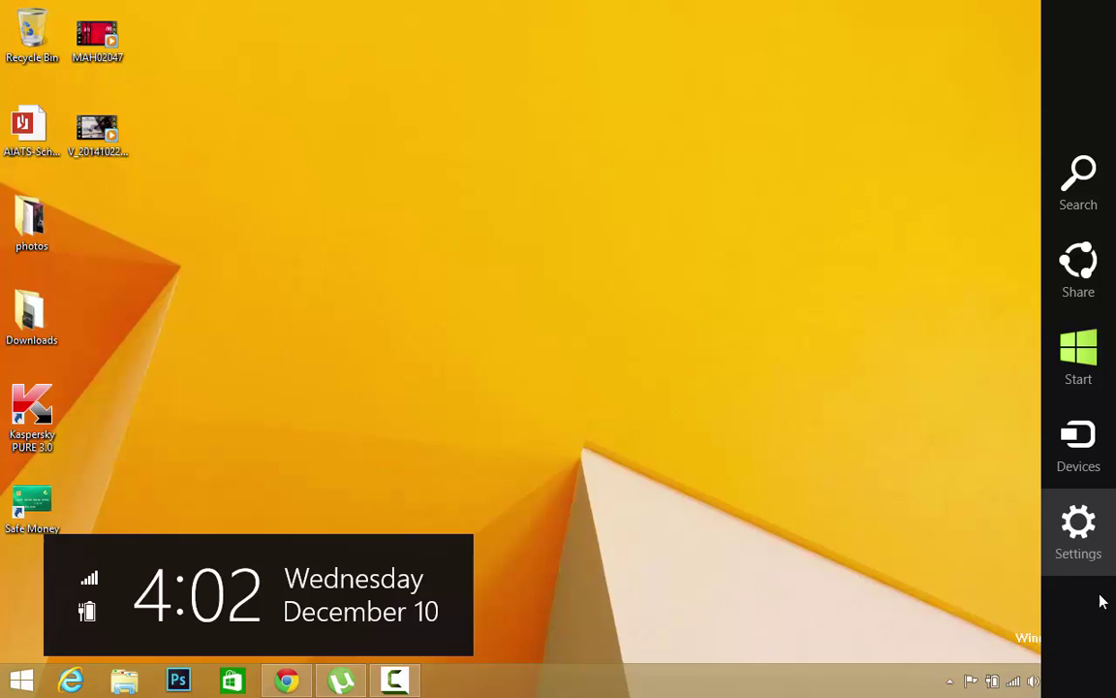
View the Lock screen activation warning in PC settings, then close PC settings
left_click(1092, 566)
left_click(1003, 665)
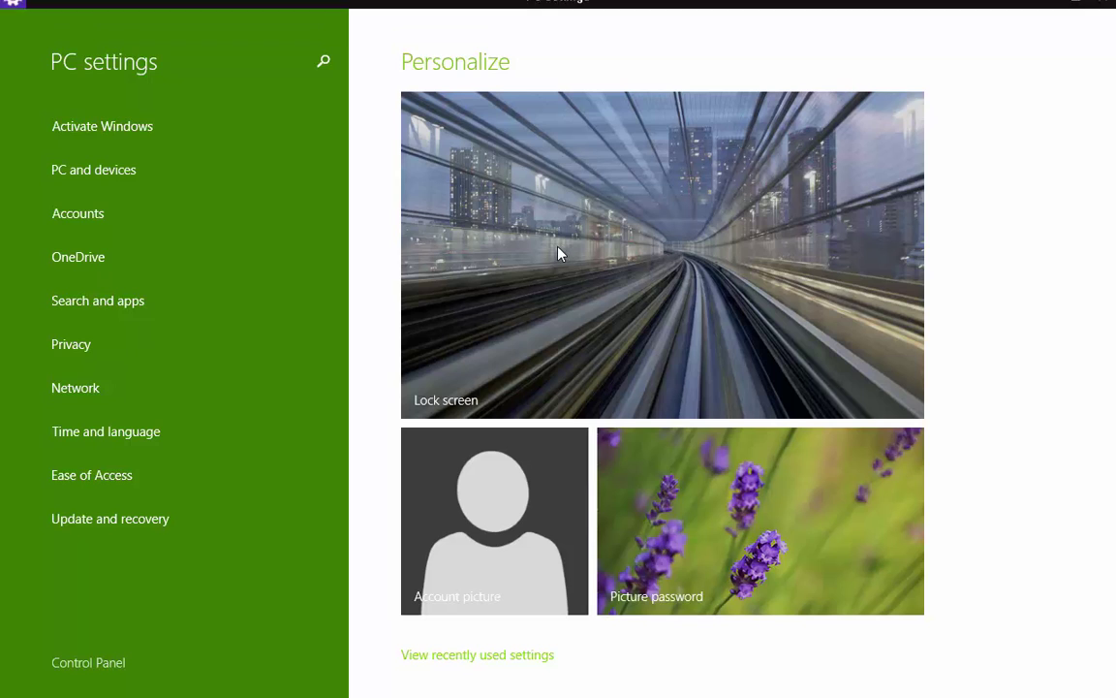
left_click(558, 250)
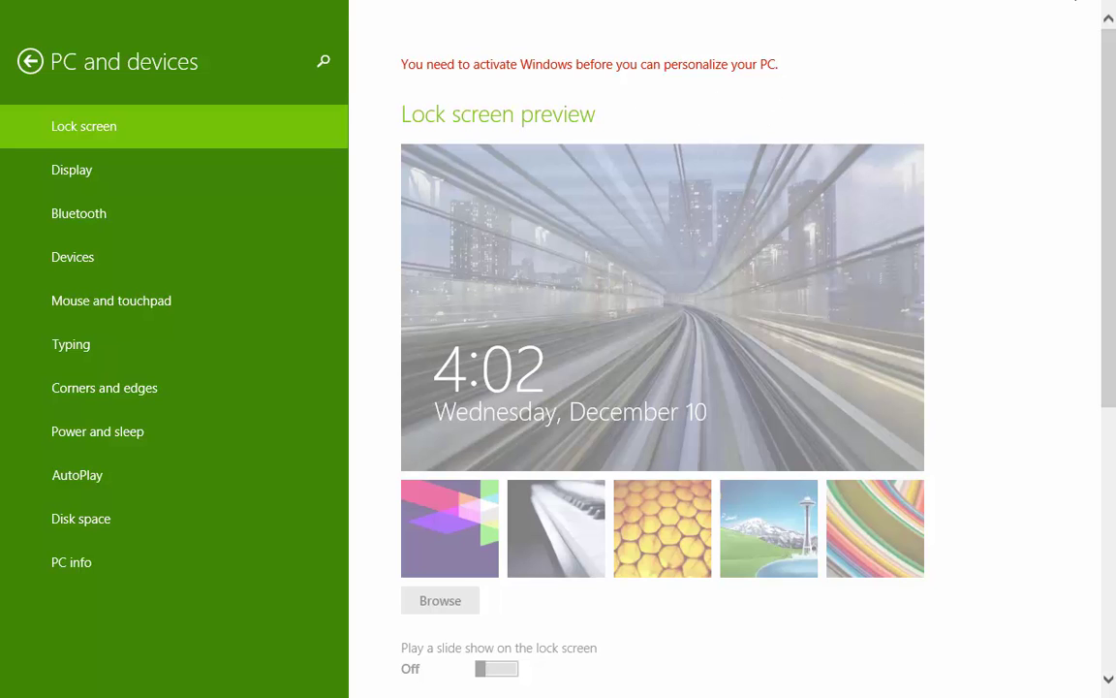
left_click(1103, 10)
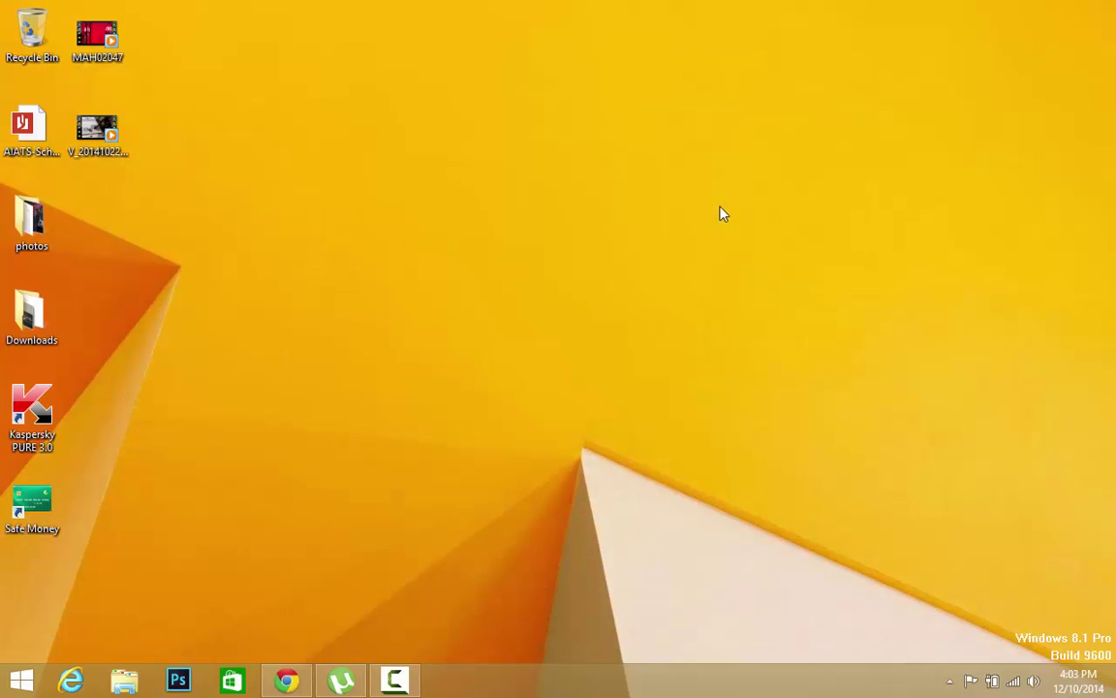
left_click(124, 680)
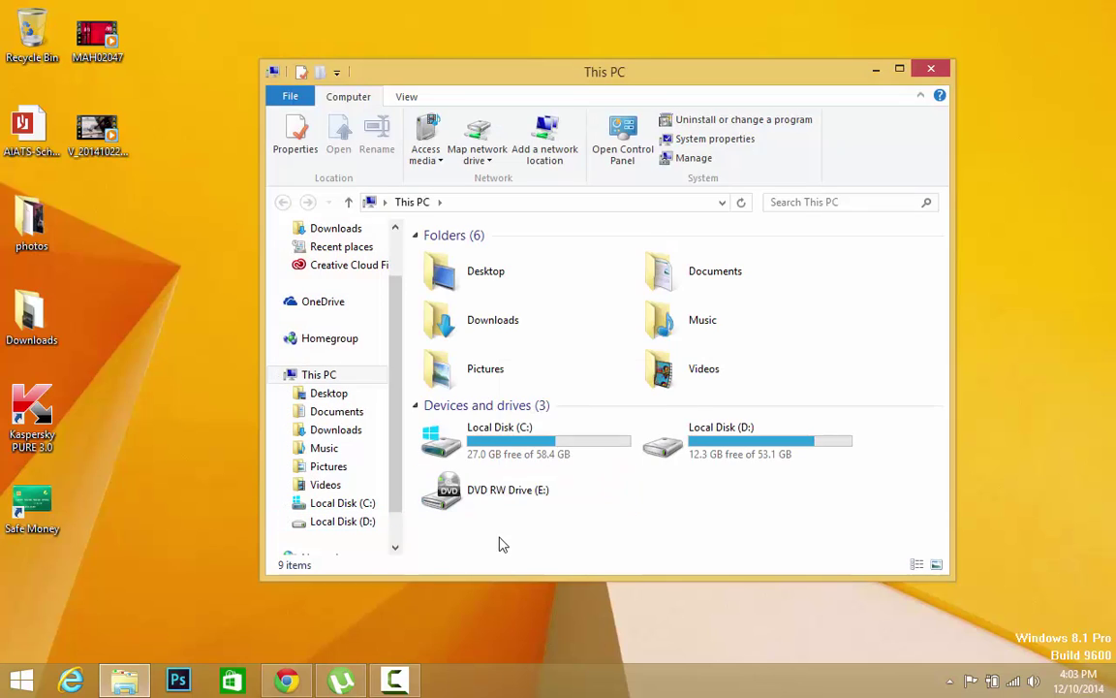
right_click(499, 539)
left_click(536, 528)
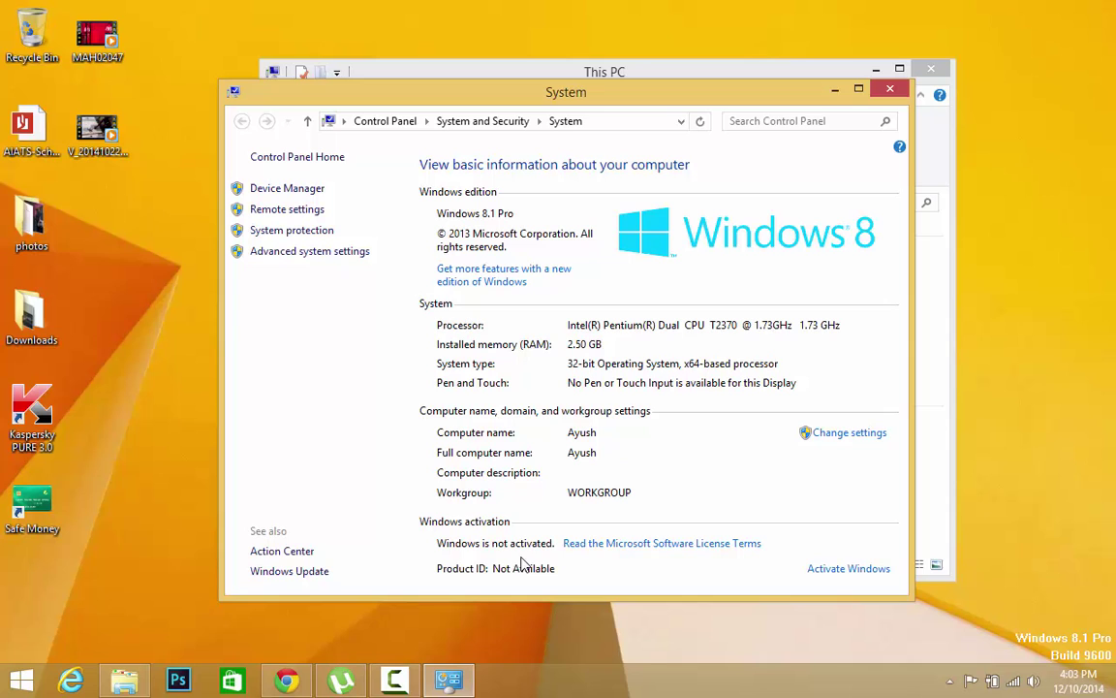
left_click(884, 93)
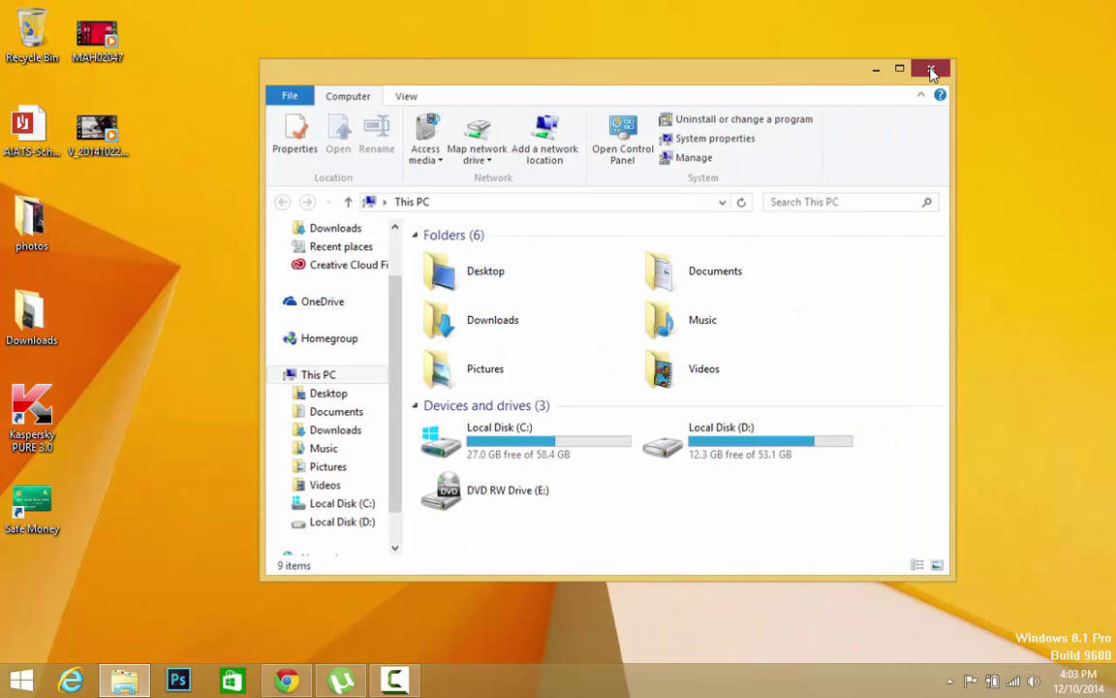
left_click(930, 68)
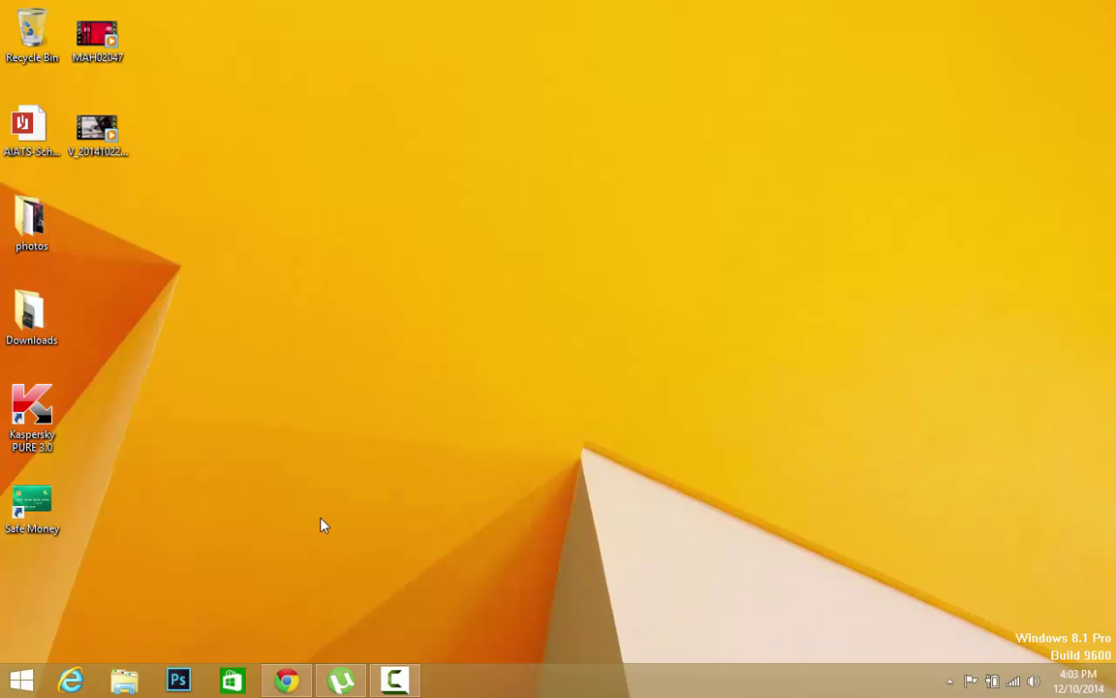
Download the uTorrent installer for Windows in Chrome and launch it
left_click(287, 681)
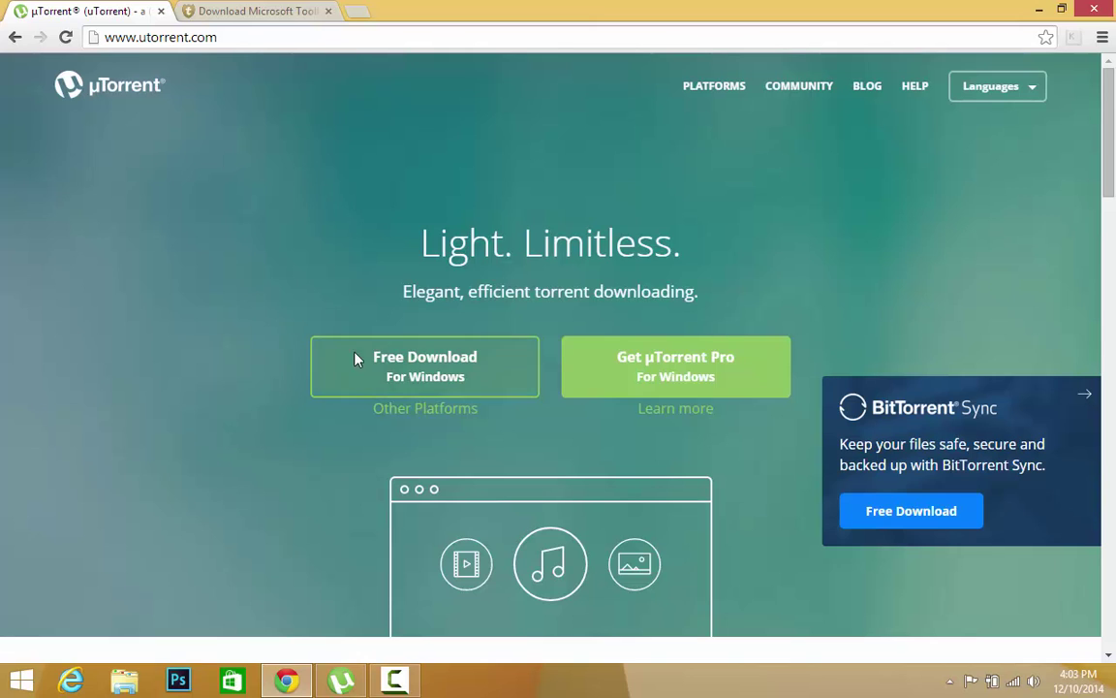
left_click(430, 381)
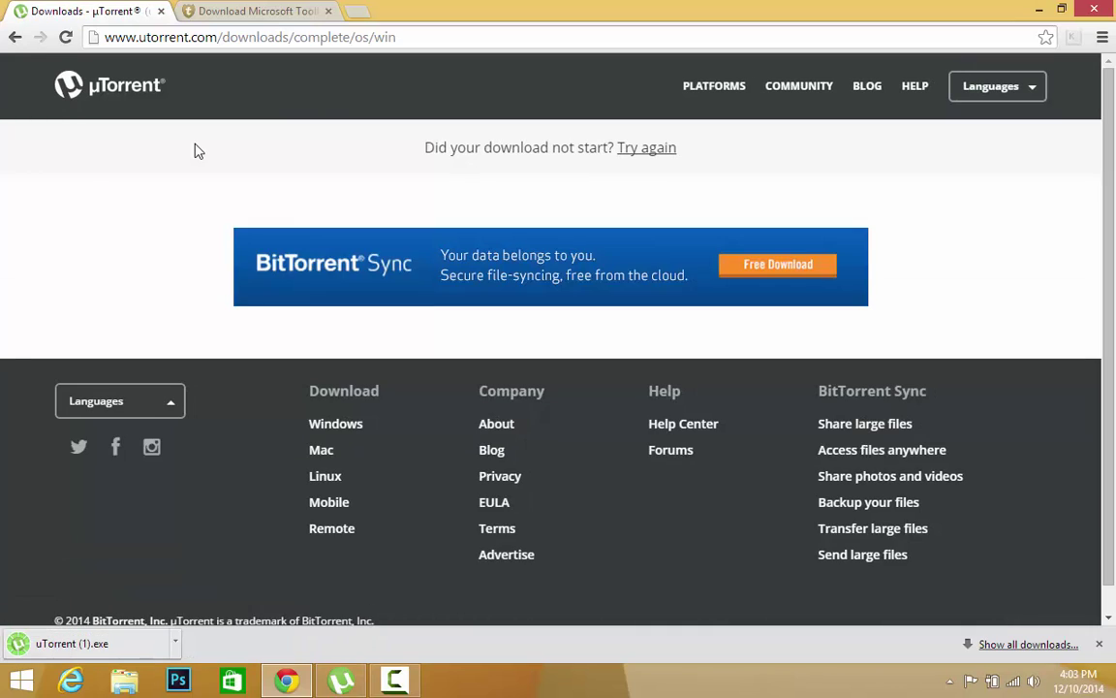
left_click(342, 679)
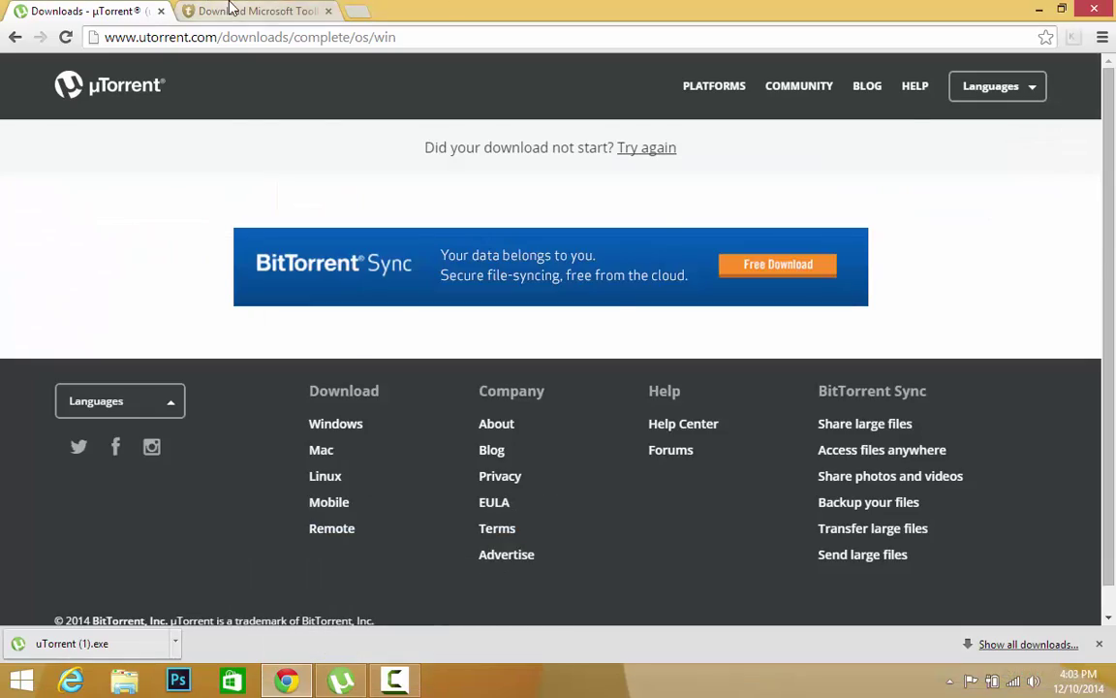
Download the Microsoft Toolkit 2.5.1 torrent file and open it from the download shelf
left_click(233, 10)
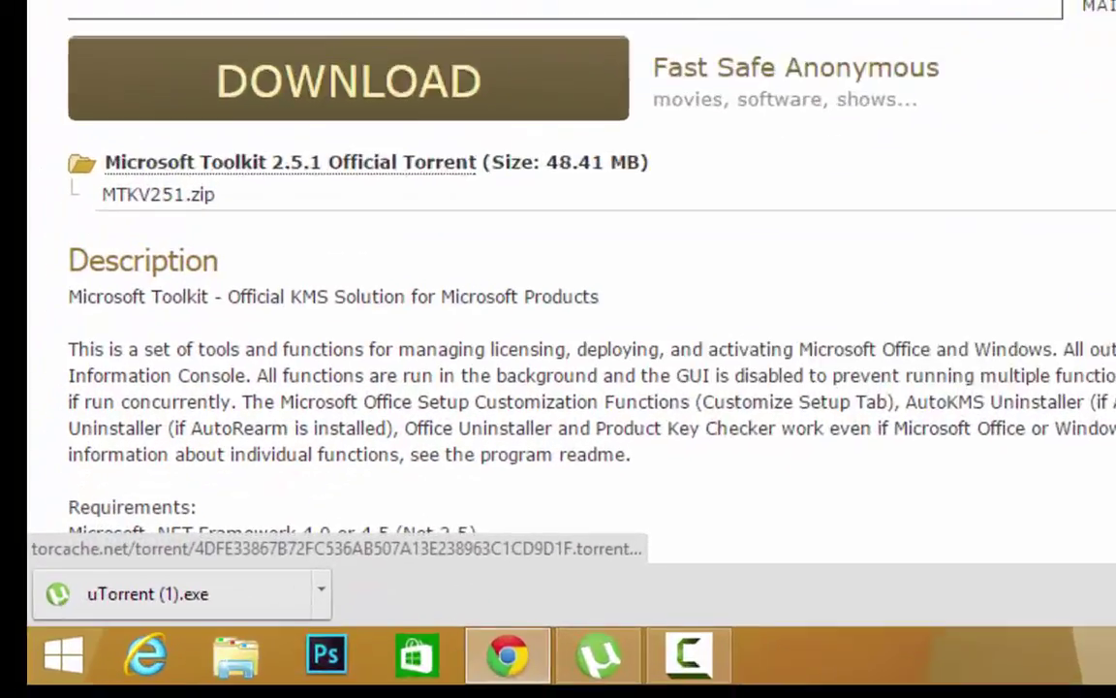
left_click(208, 173)
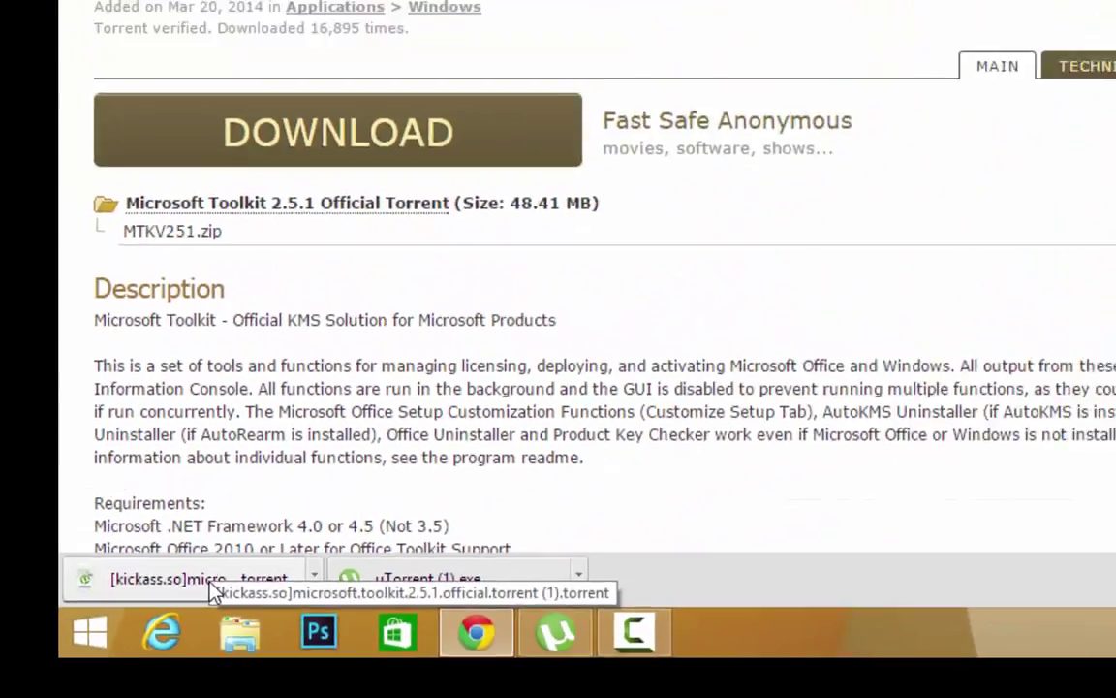
left_click(136, 608)
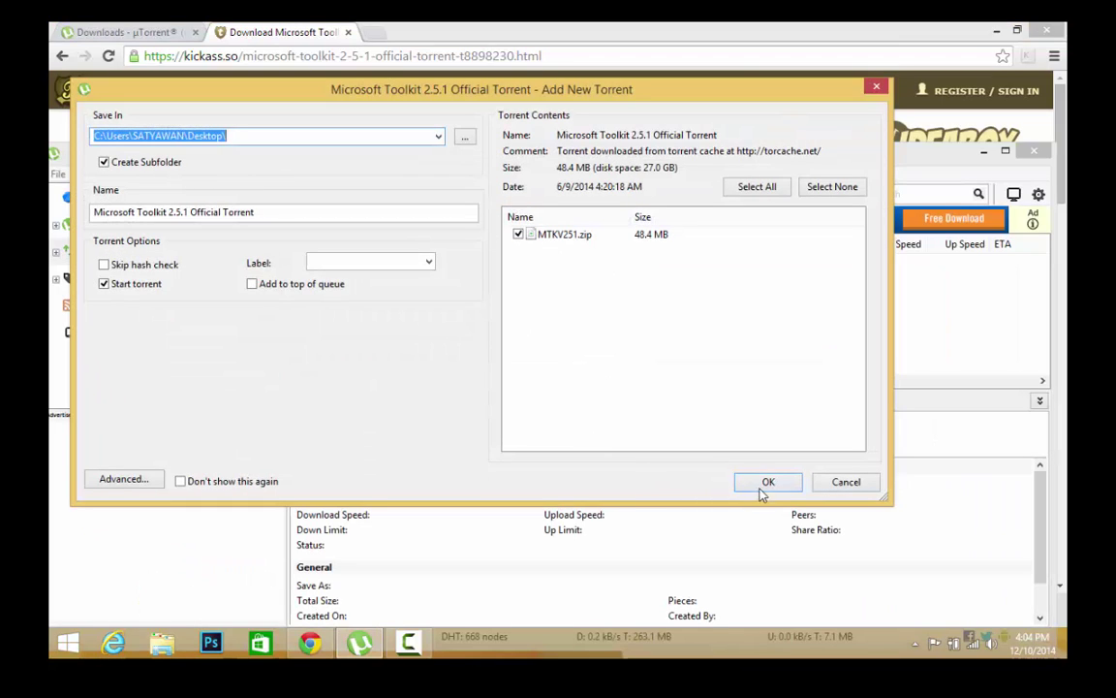
Add the Microsoft Toolkit 2.5.1 torrent, let it finish, and open its containing folder
left_click(761, 485)
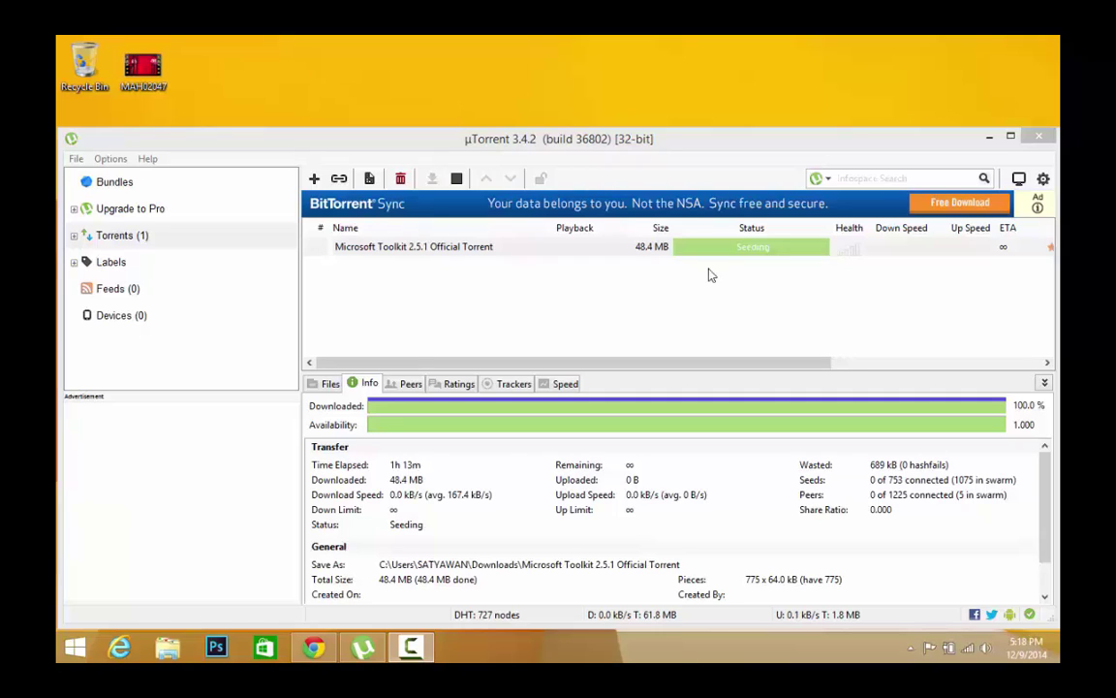
left_click(523, 247)
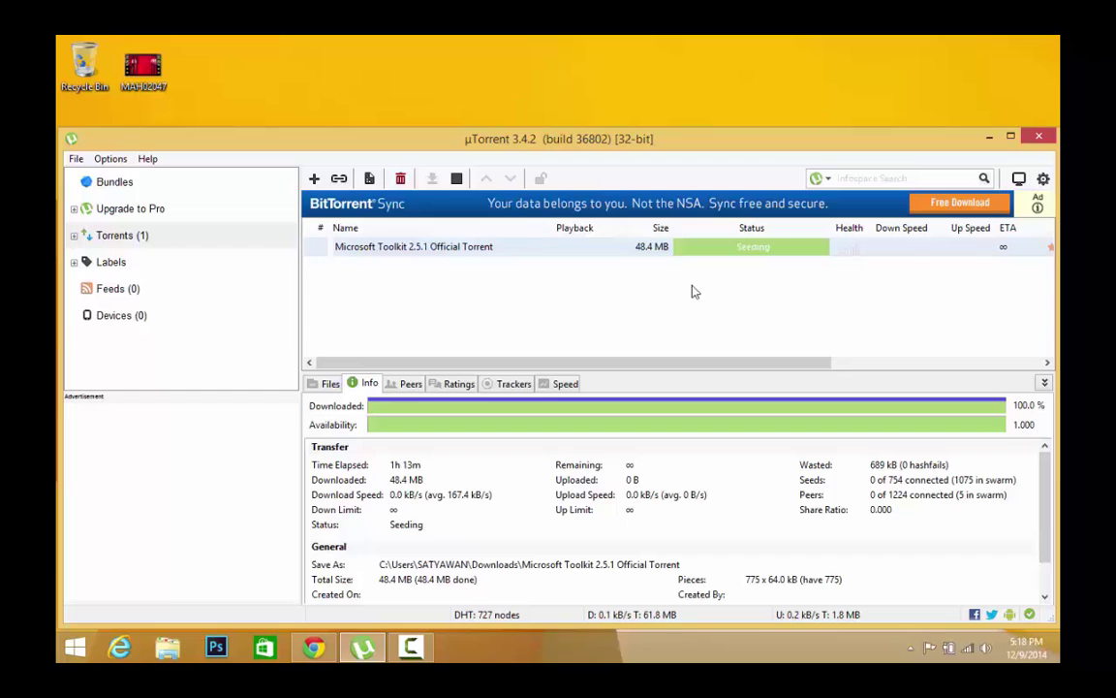
left_click(525, 269)
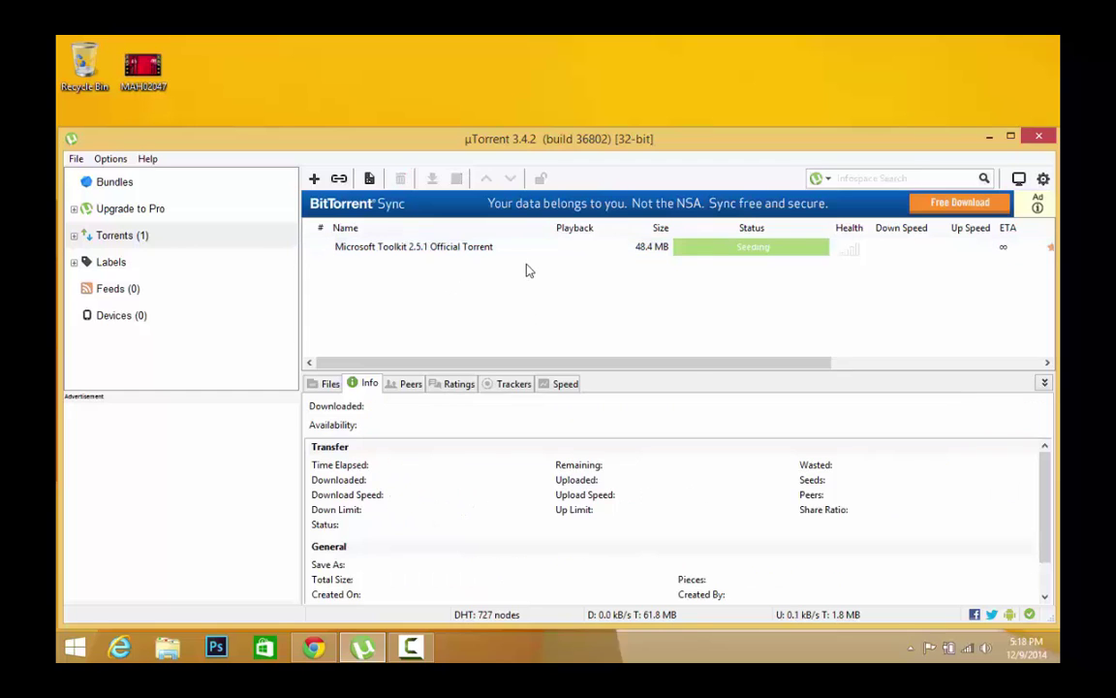
right_click(524, 253)
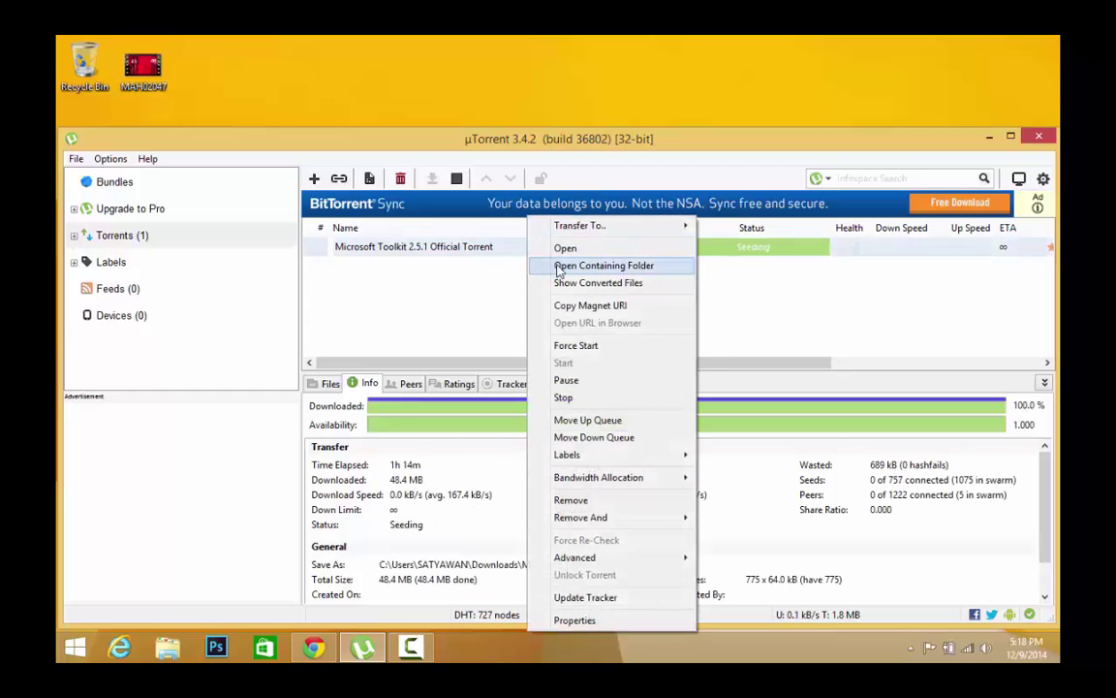
left_click(559, 265)
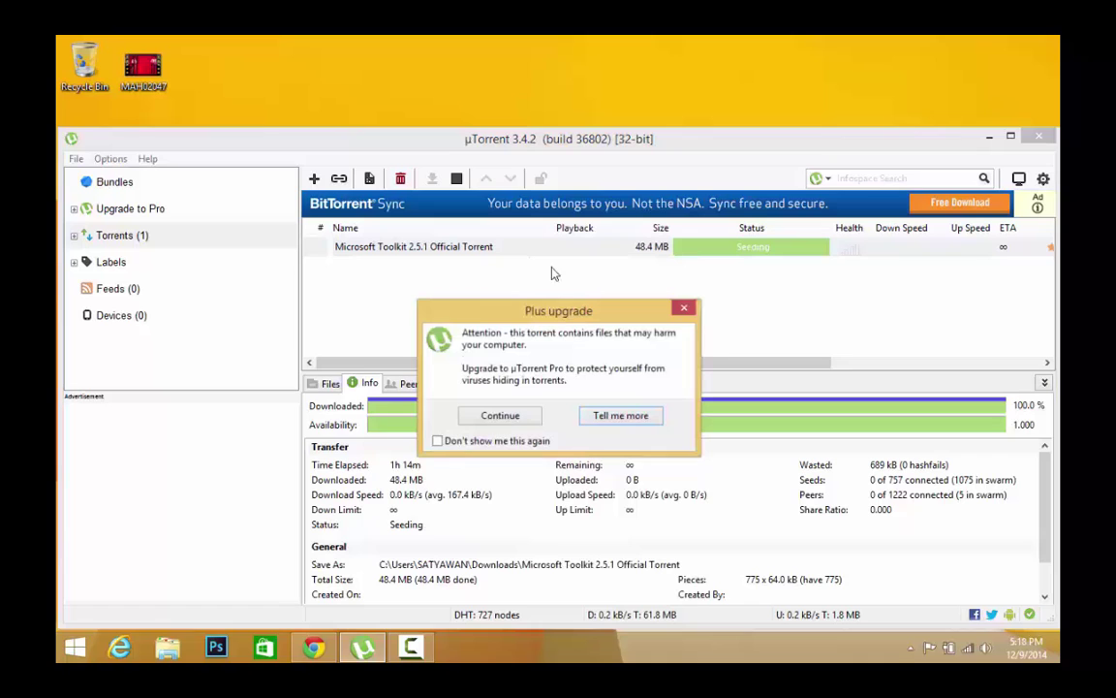
Continue past the warning, open MTKV251.zip, and launch Microsoft Toolkit from it
left_click(455, 414)
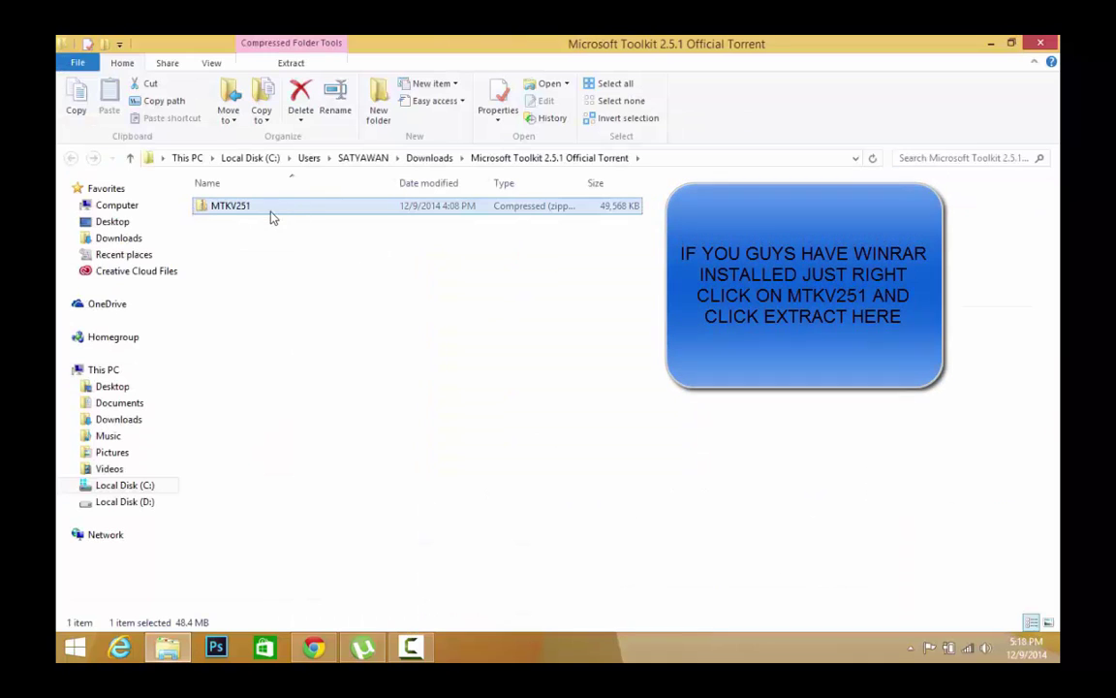
double_click(269, 214)
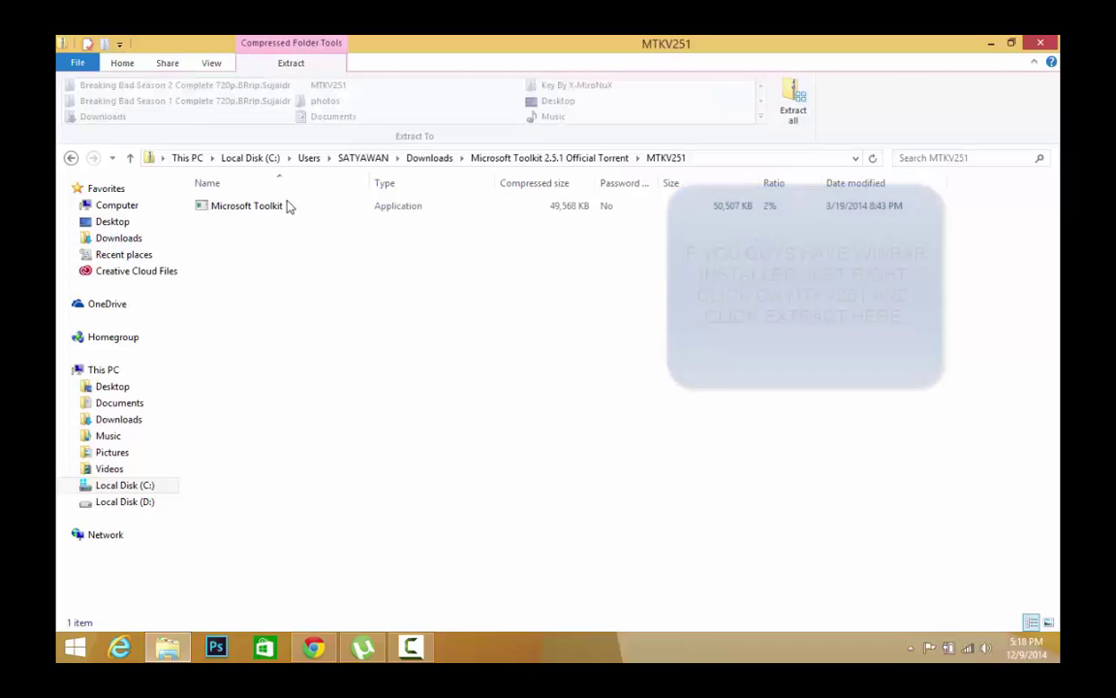
left_click(276, 209)
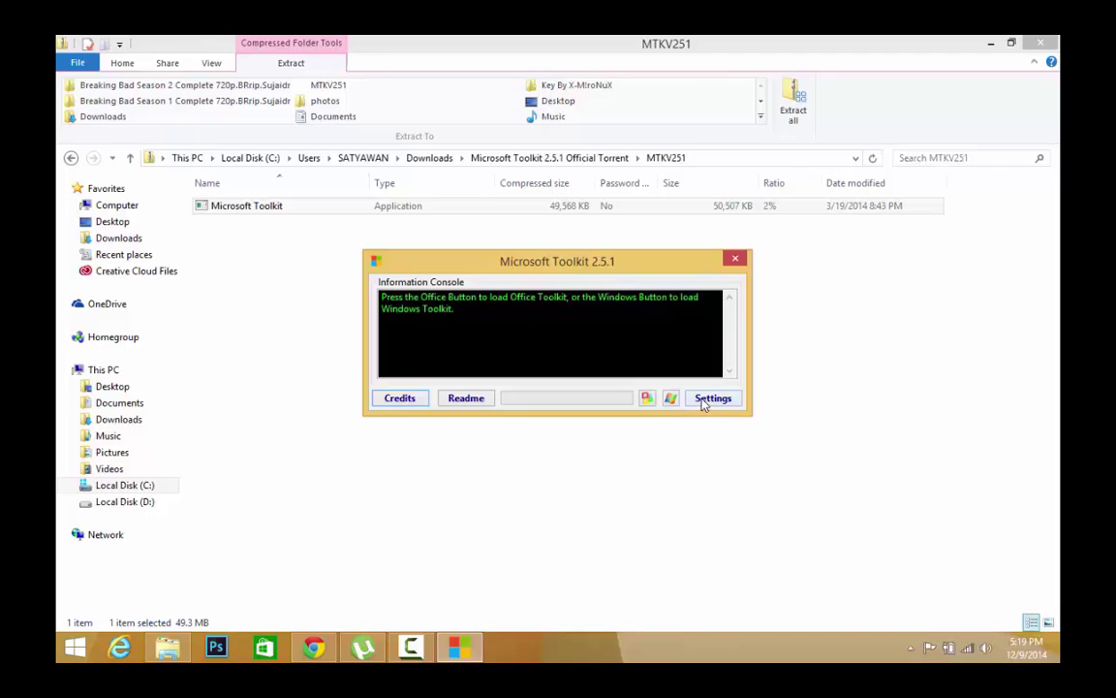
Load the Windows toolkit and install AutoKMS as the activation tool
left_click(671, 399)
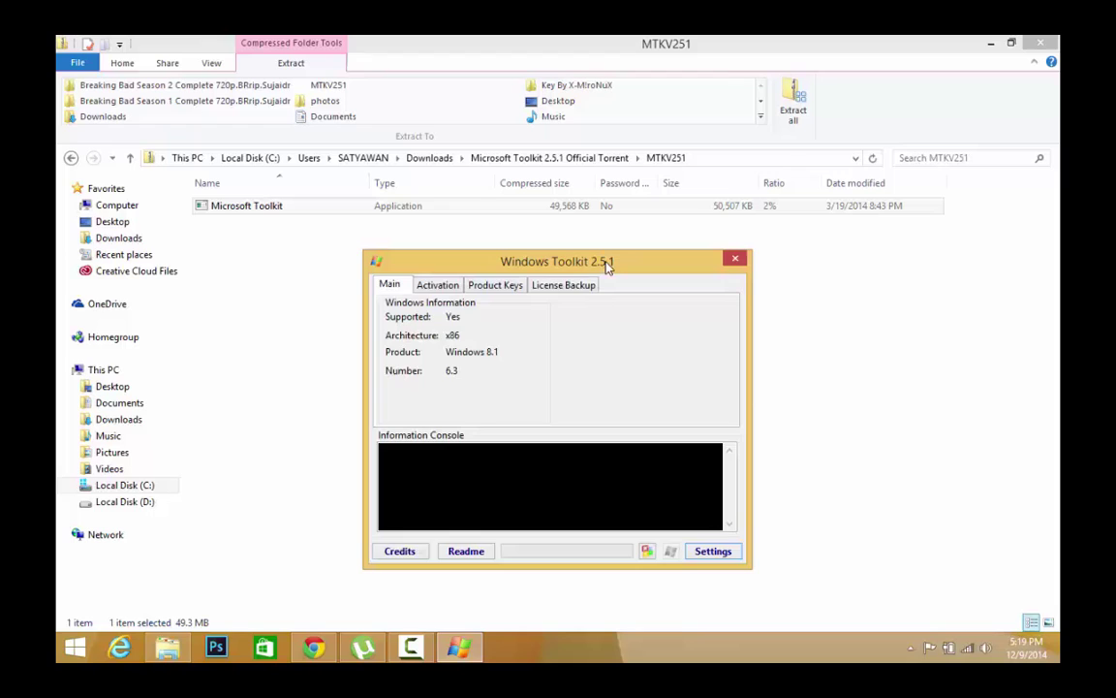
mouse_move(598, 260)
left_mouse_down()
mouse_move(620, 242)
mouse_move(597, 182)
left_mouse_up()
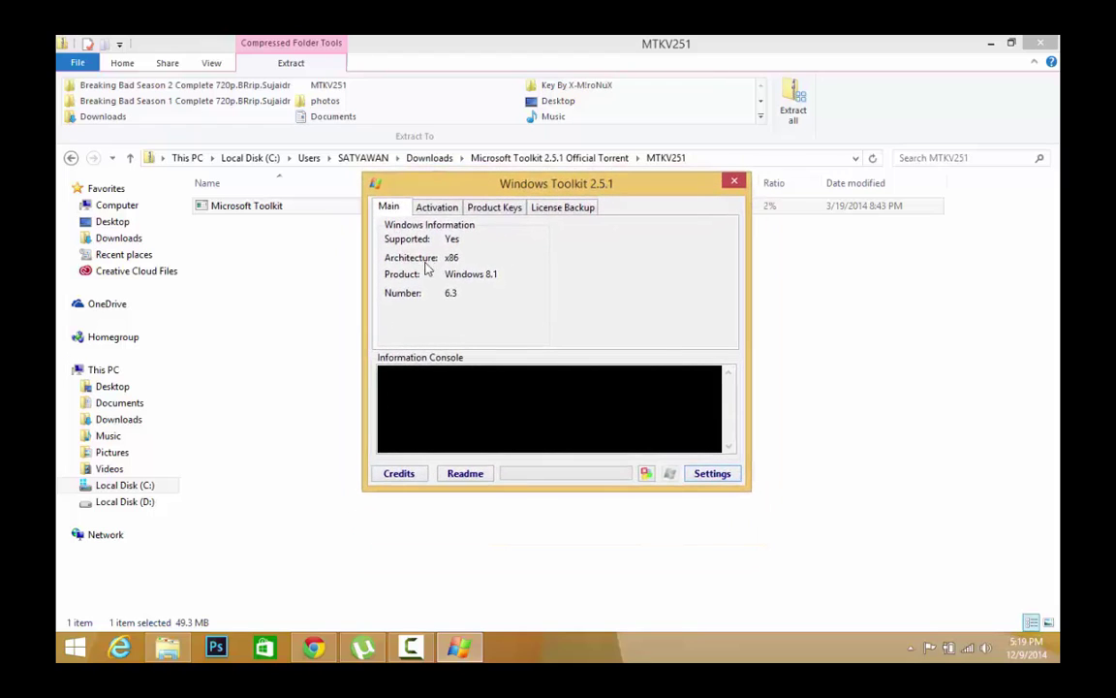
left_click(436, 208)
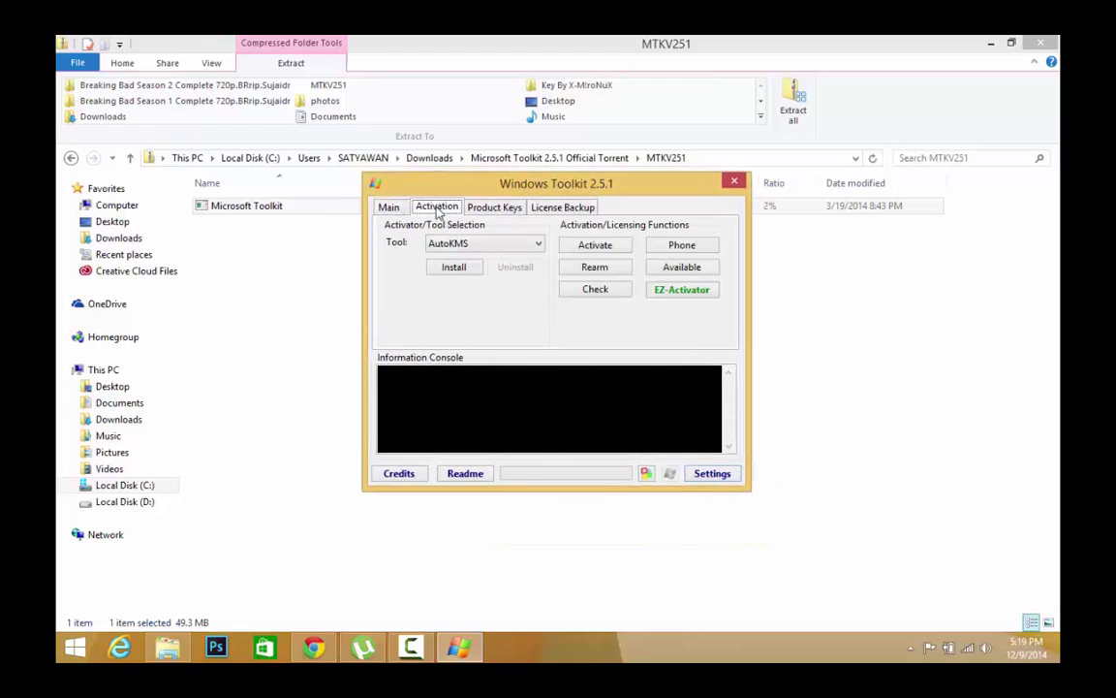
left_click(484, 244)
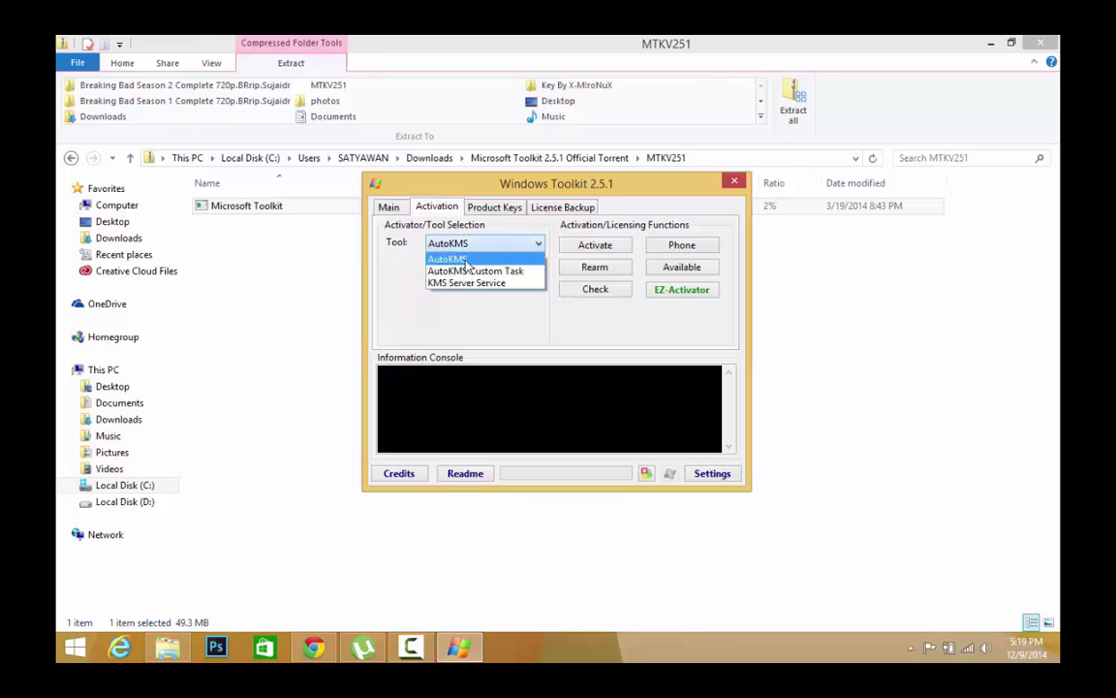
left_click(468, 259)
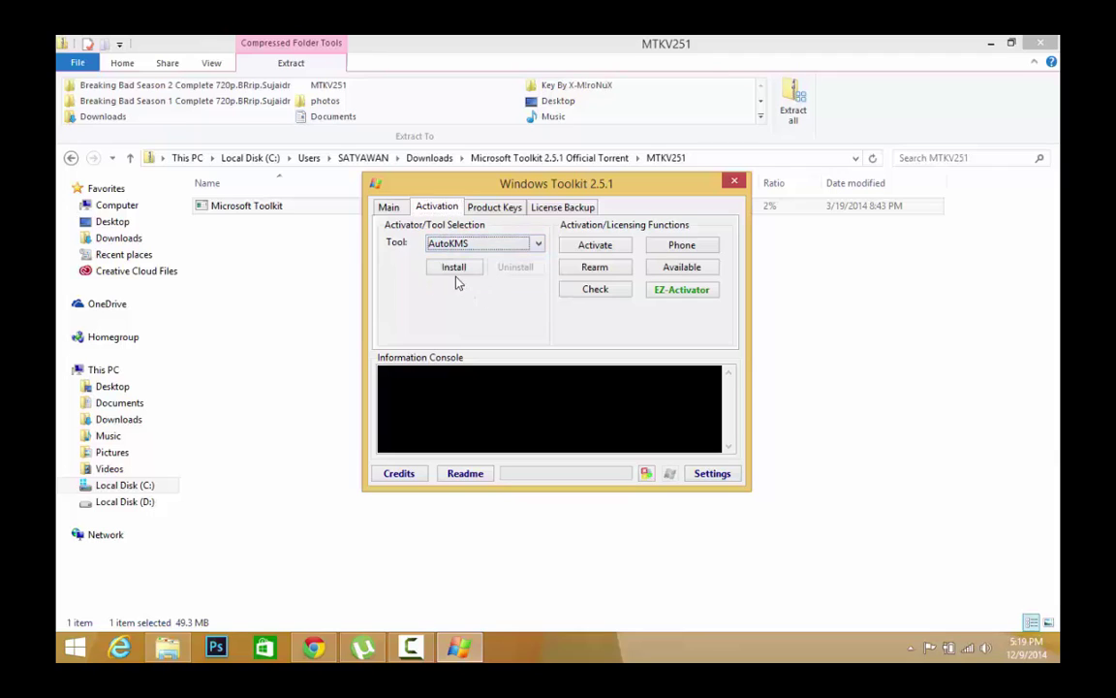
left_click(455, 269)
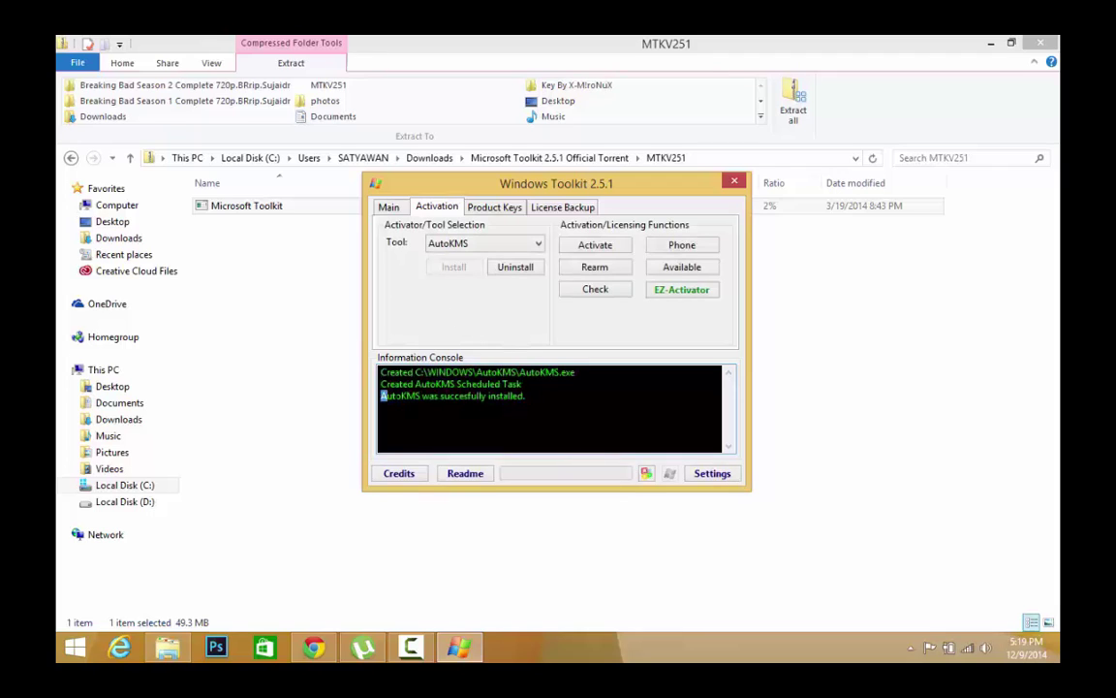
Install the Windows 8.1 Professional product key from the Product Keys tab
left_click_drag(406, 395, 525, 396)
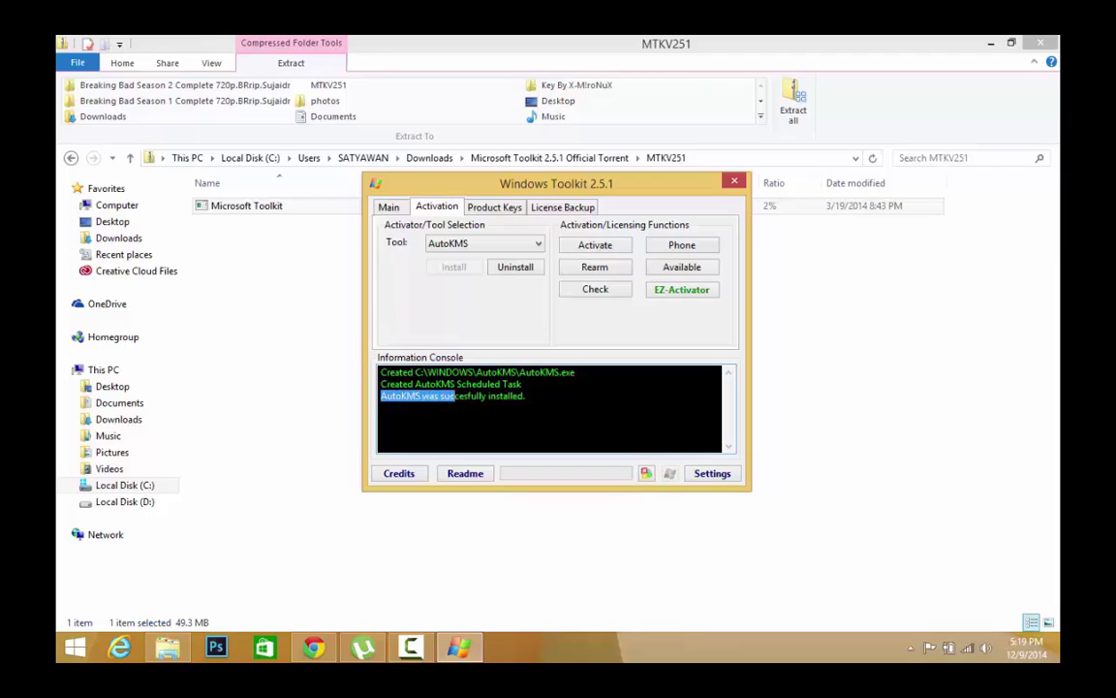
left_click(492, 206)
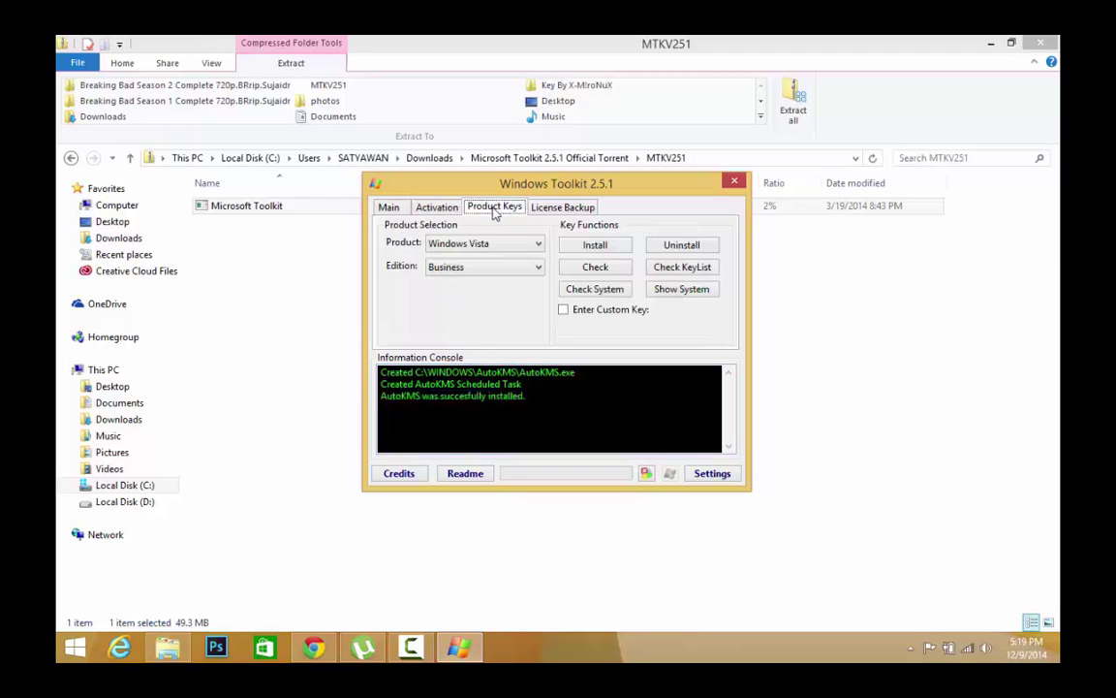
left_click(531, 245)
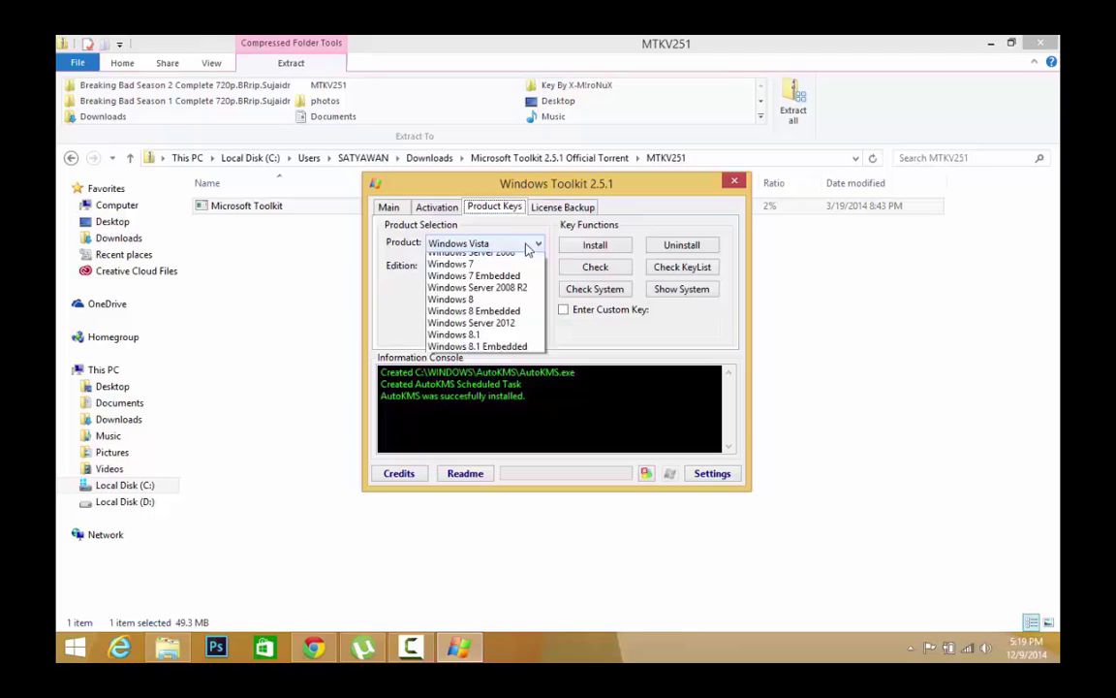
left_click(476, 352)
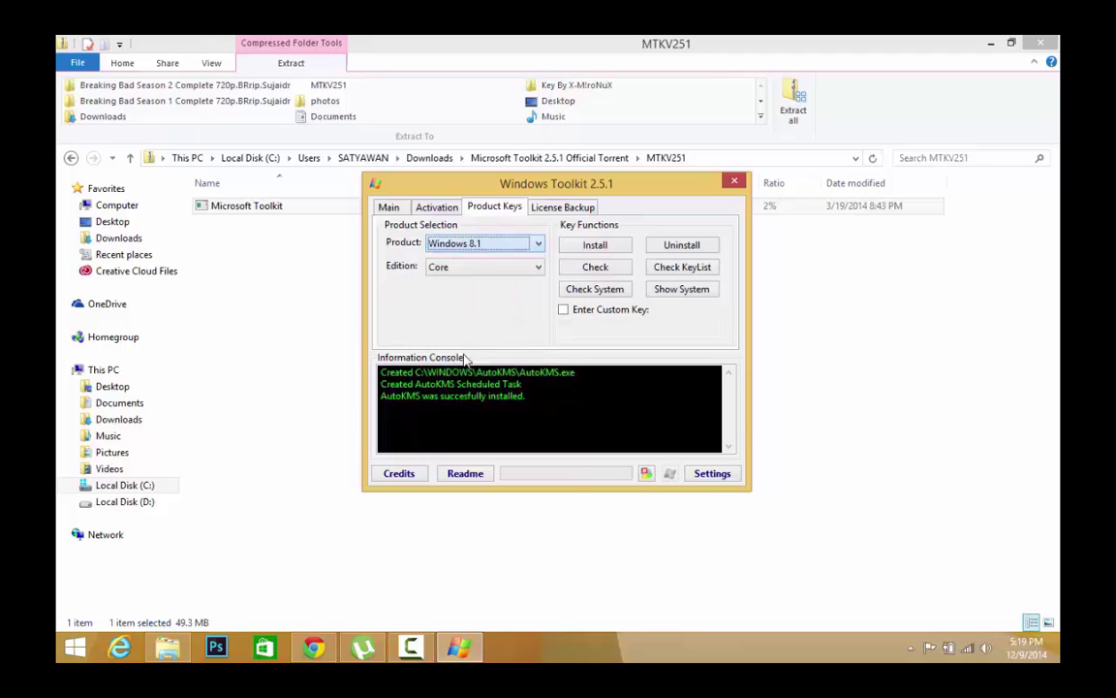
left_click(488, 269)
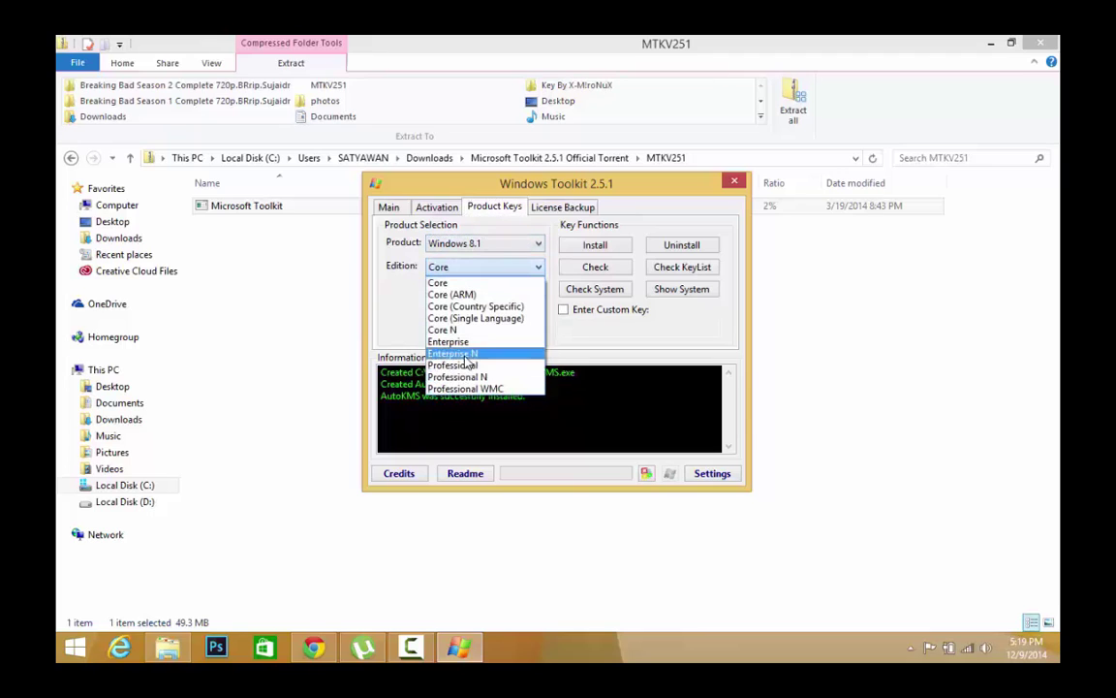
left_click(463, 365)
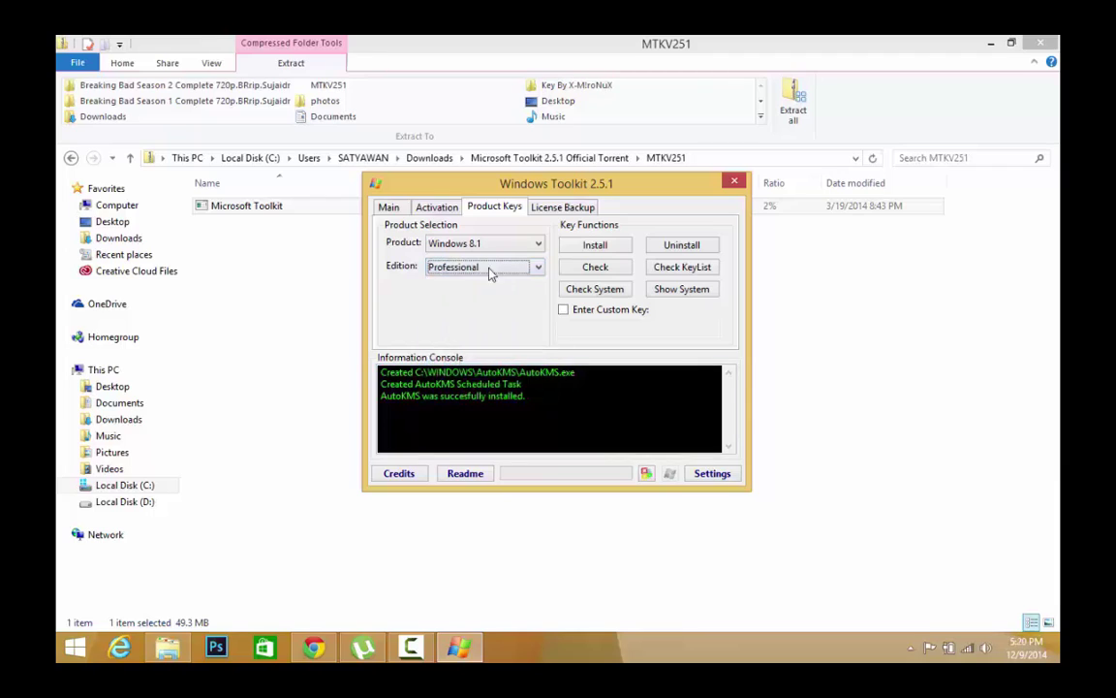
left_click(591, 248)
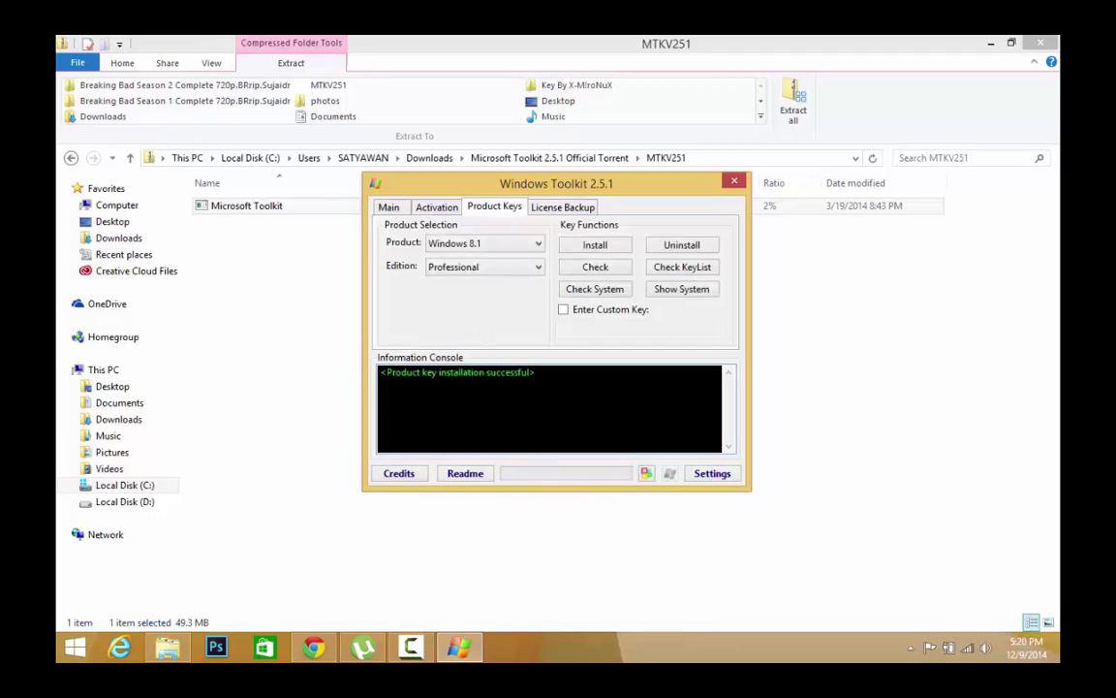
left_click_drag(387, 372, 535, 372)
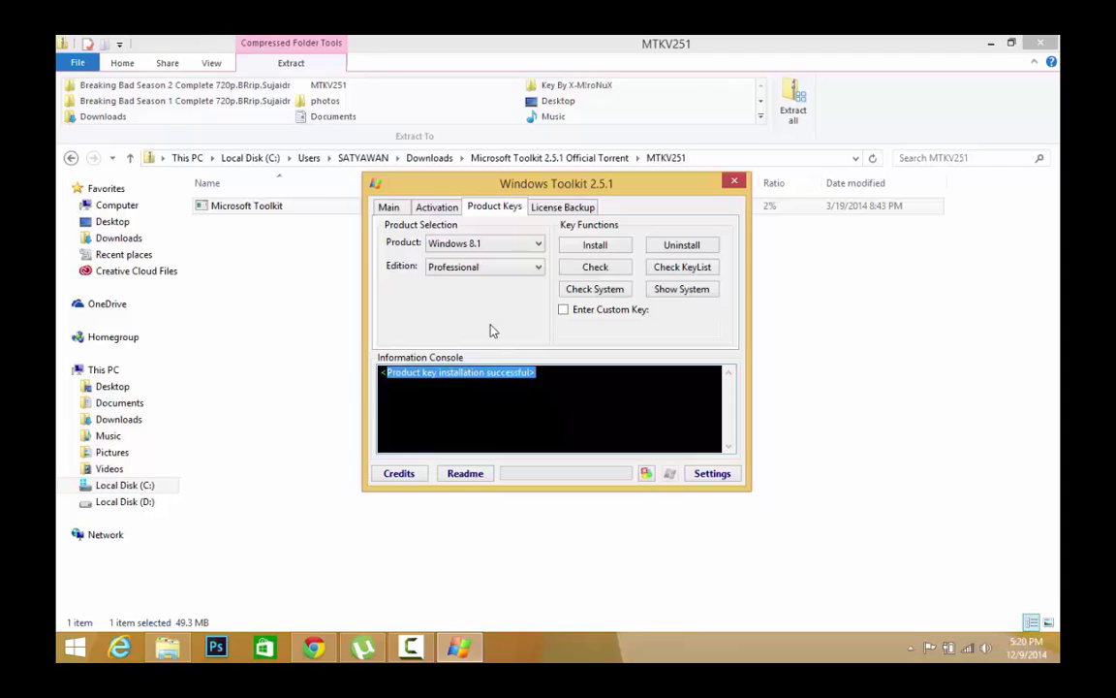
Run EZ-Activator until the console shows '<Product activation successful>'
left_click(445, 209)
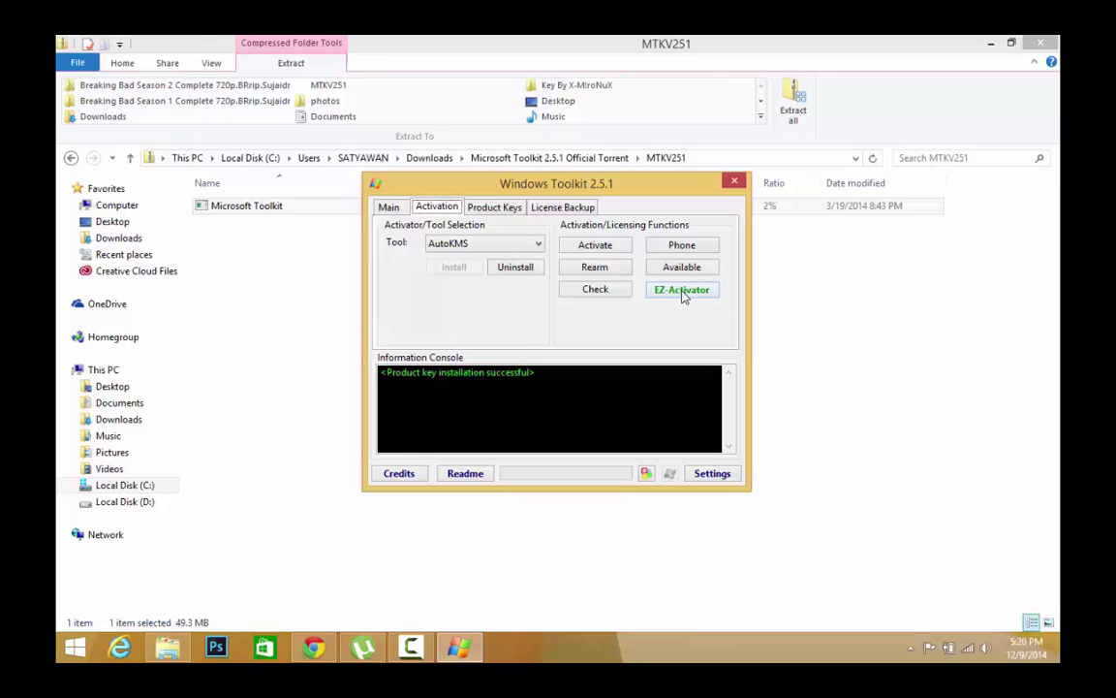
left_click(682, 292)
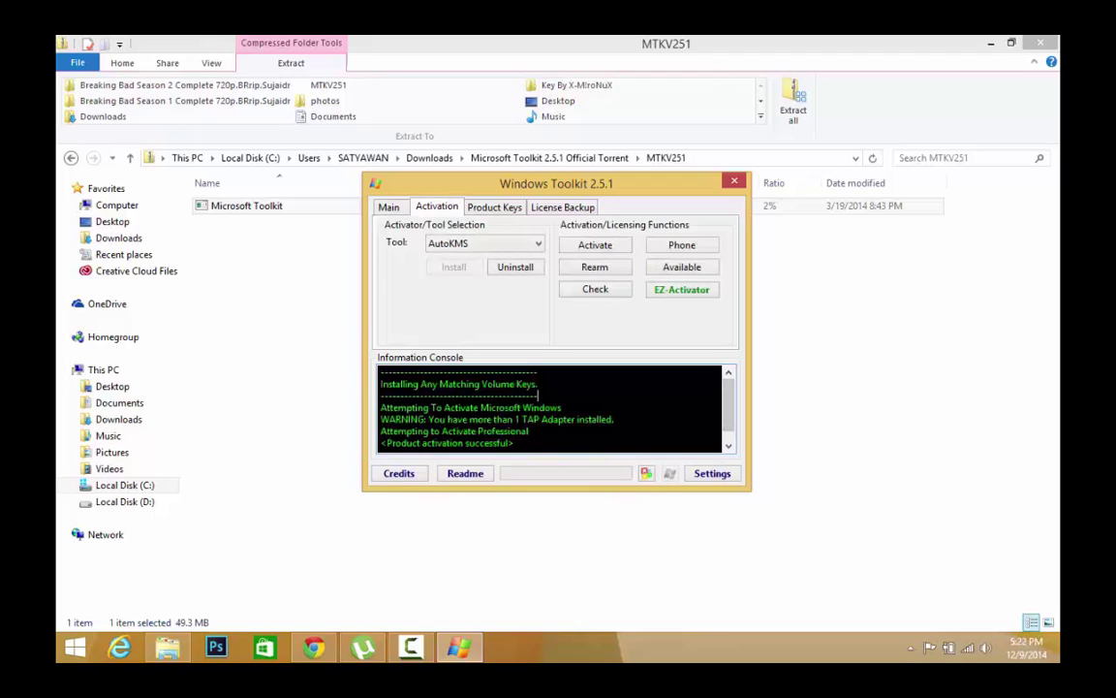
scroll(728, 405, "down", 1)
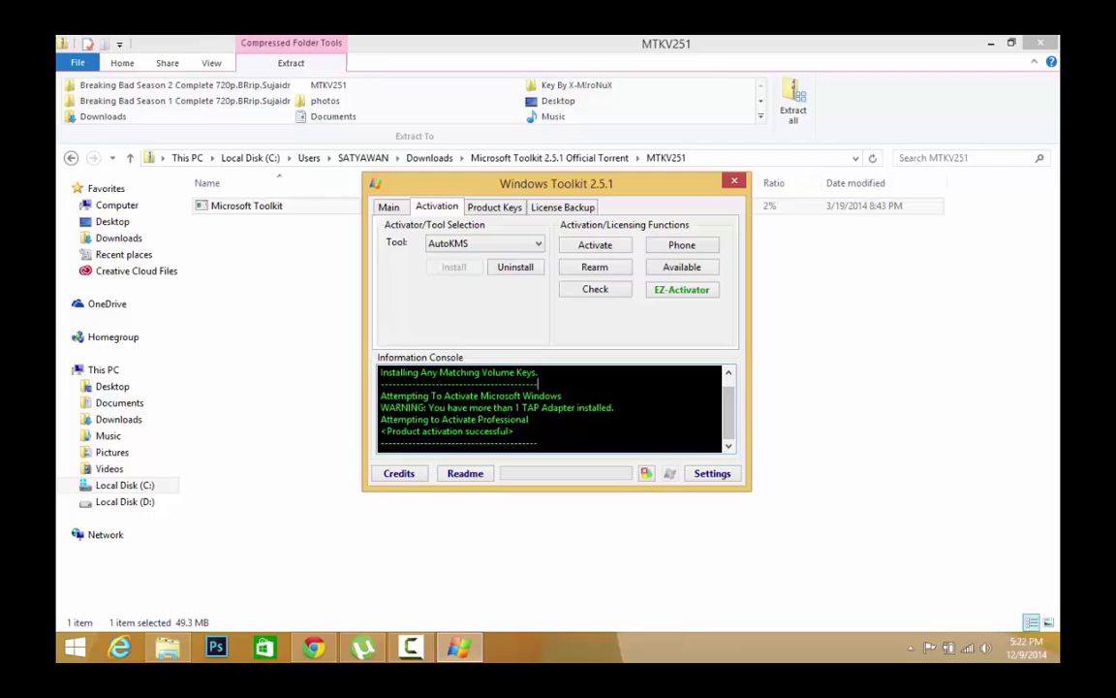
left_click_drag(514, 431, 381, 431)
left_click(515, 431)
Close the toolkit and the MTKV251 folder, and minimize uTorrent
left_click(735, 180)
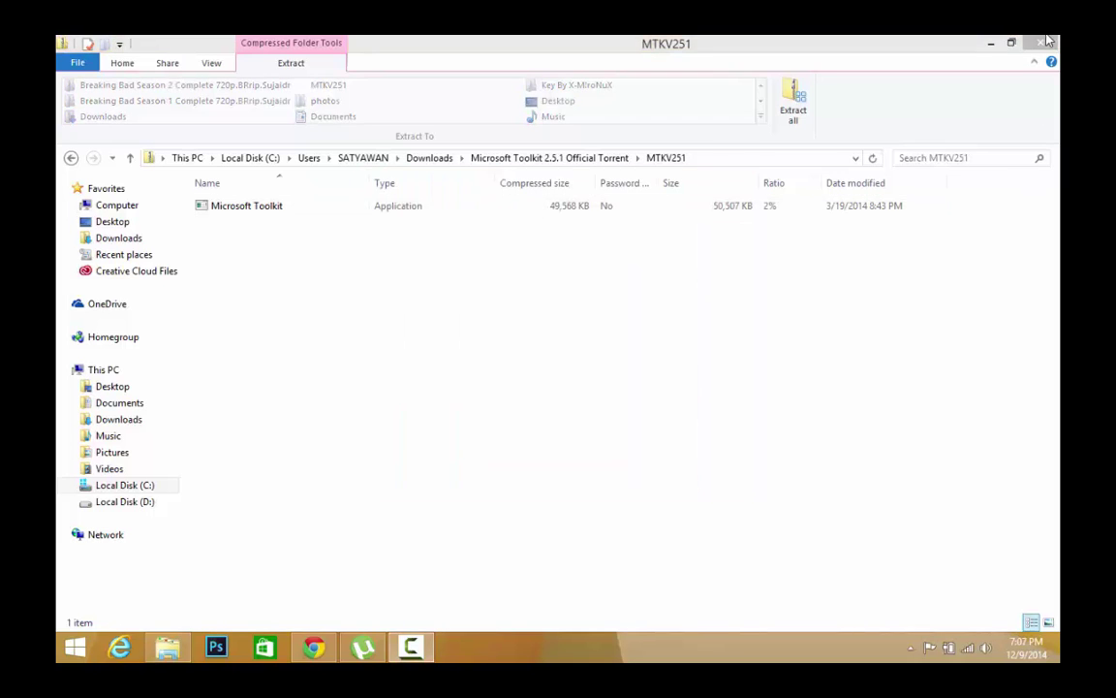
left_click(990, 42)
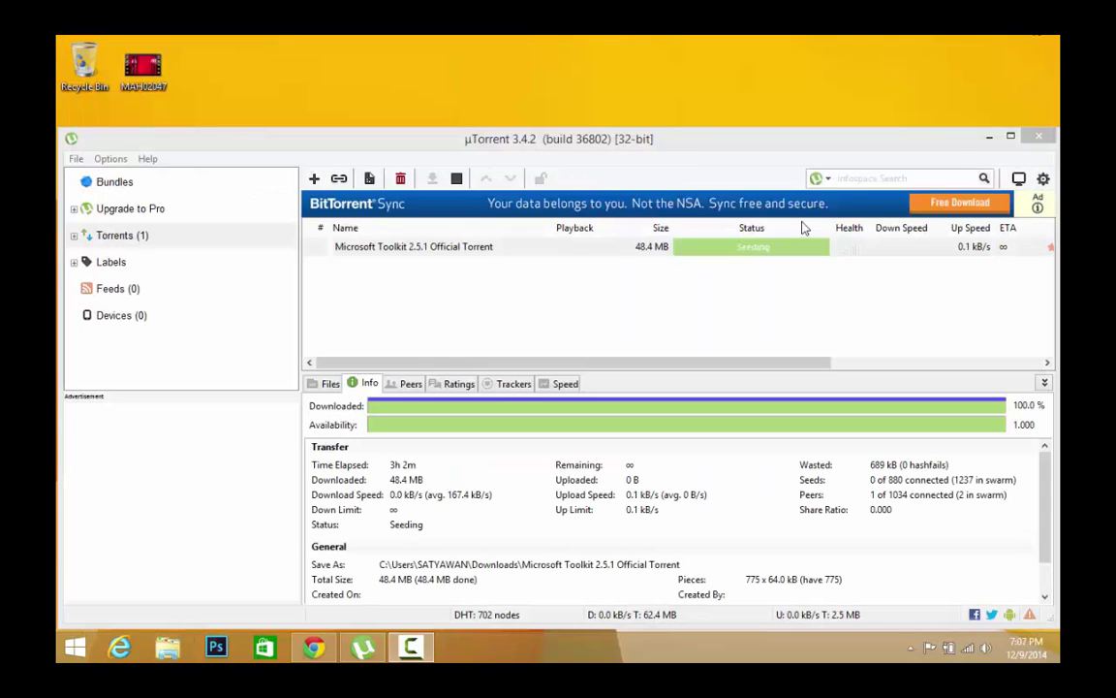
left_click(989, 136)
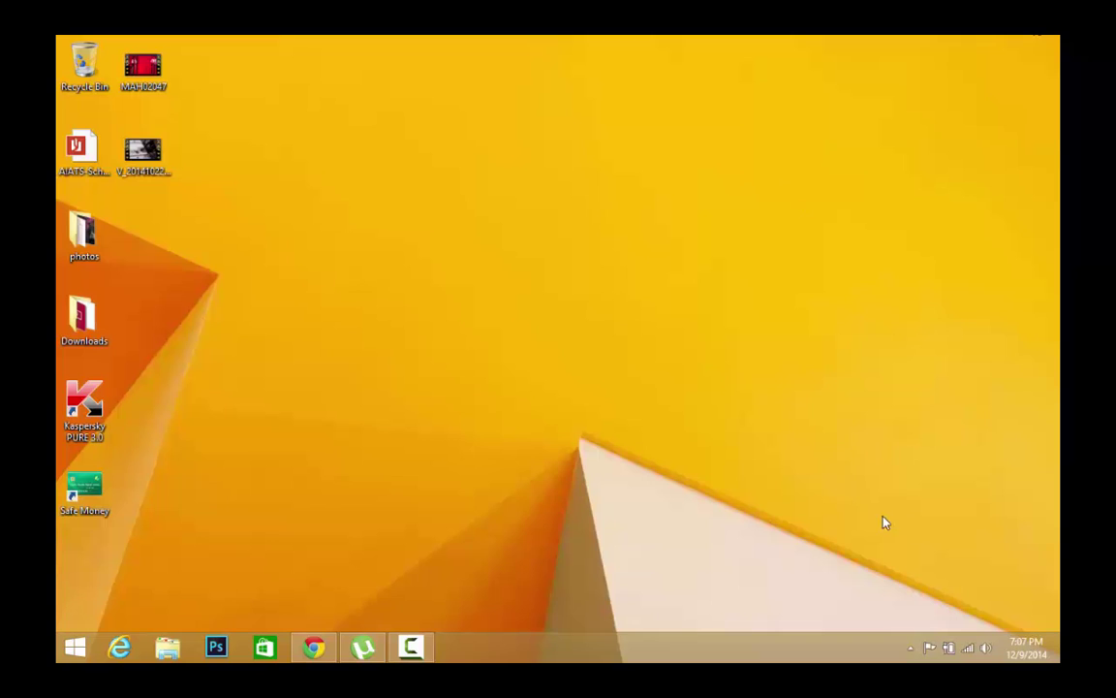
Bring up the charms bar and open the Settings pane
left_click_drag(884, 523, 1056, 630)
mouse_move(922, 547)
left_mouse_down()
mouse_move(1056, 642)
mouse_move(943, 547)
left_mouse_up()
left_click_drag(909, 530, 1059, 630)
left_click(1024, 509)
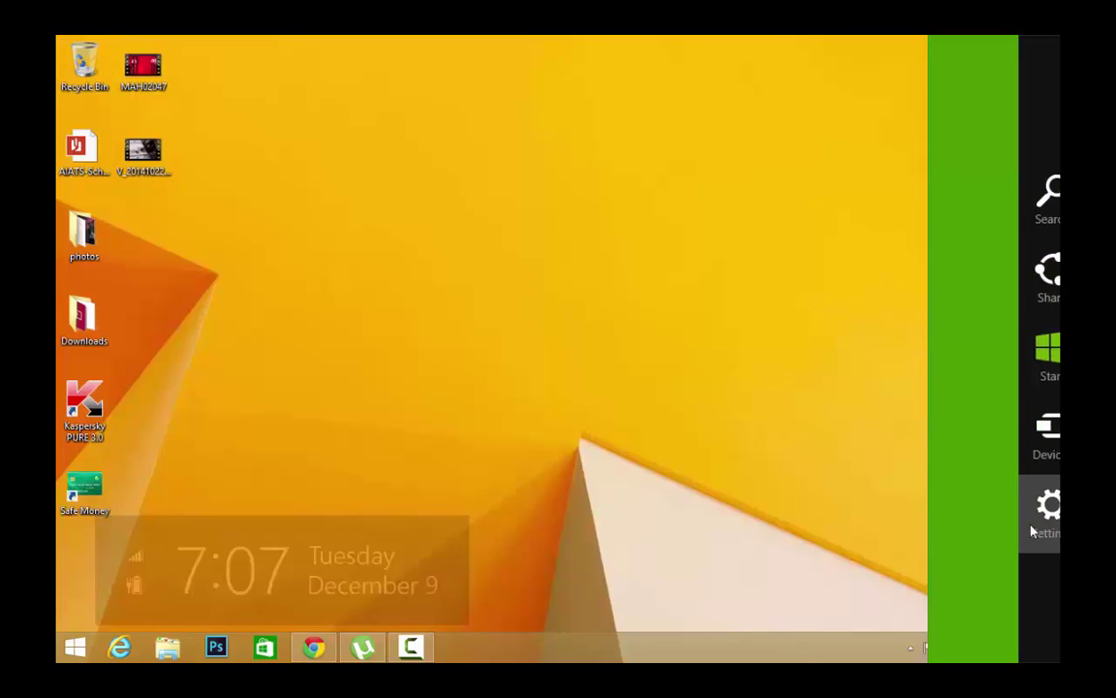
Preview lock screen pictures, set the city tunnel image, then close PC settings
left_click(938, 619)
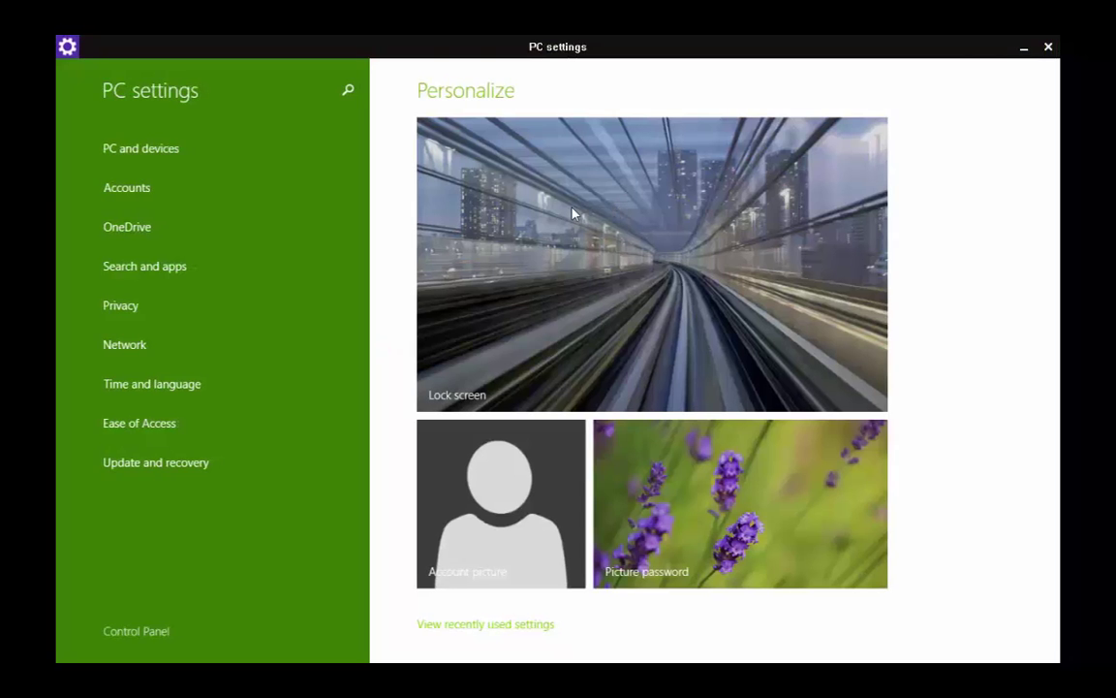
left_click(562, 231)
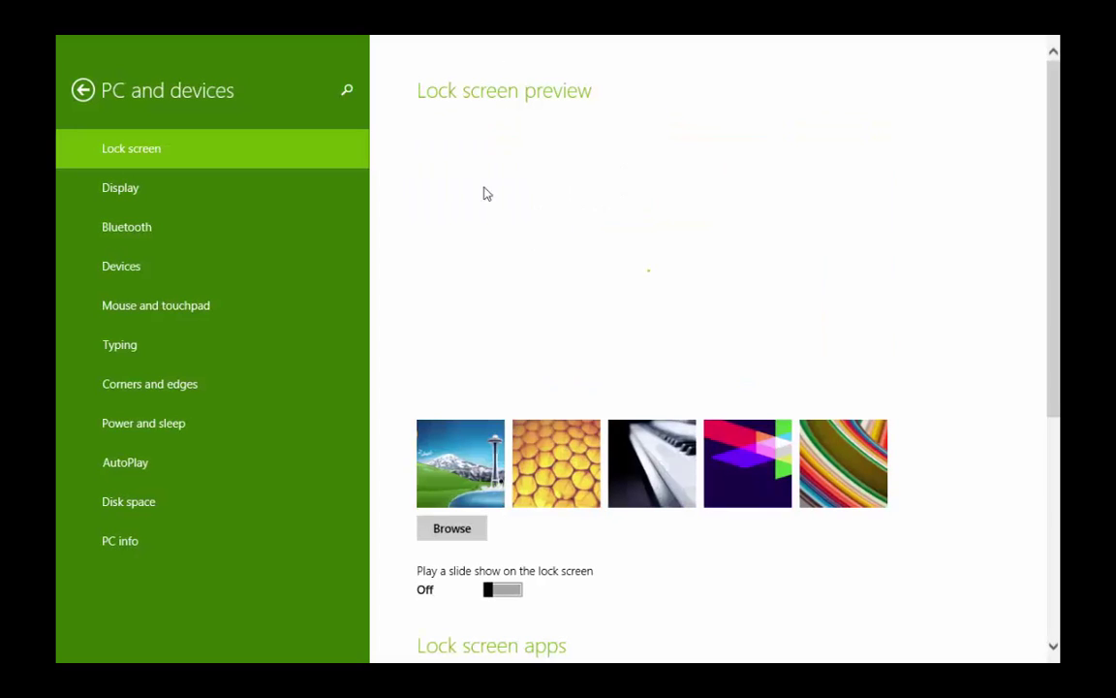
left_click(678, 480)
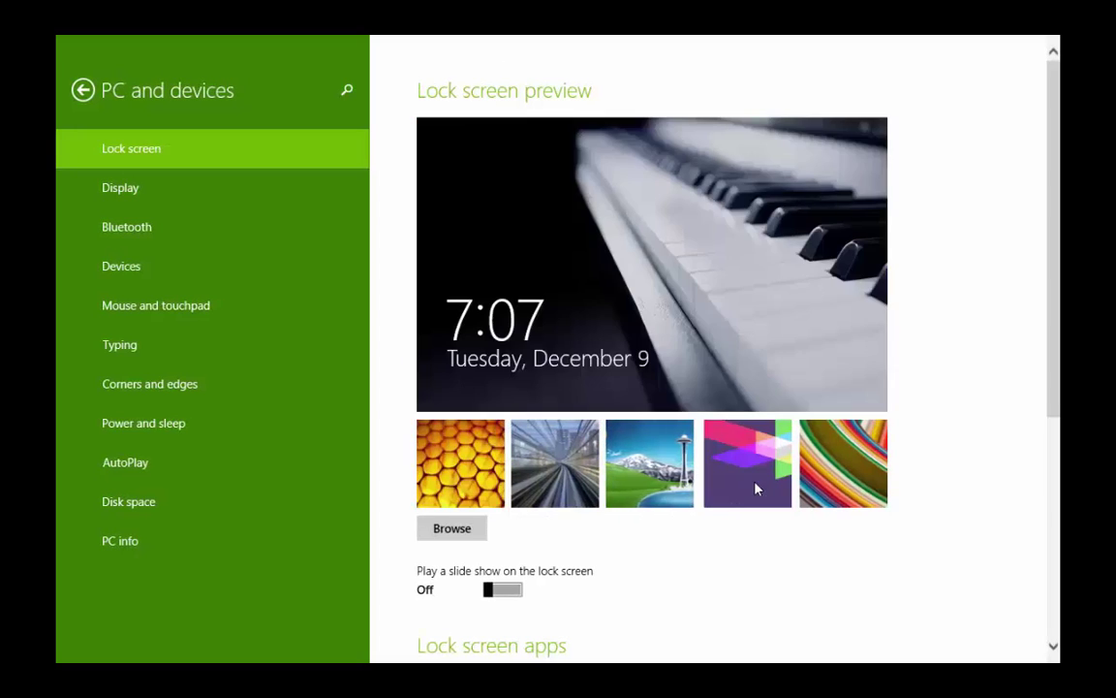
left_click(755, 489)
left_click(657, 495)
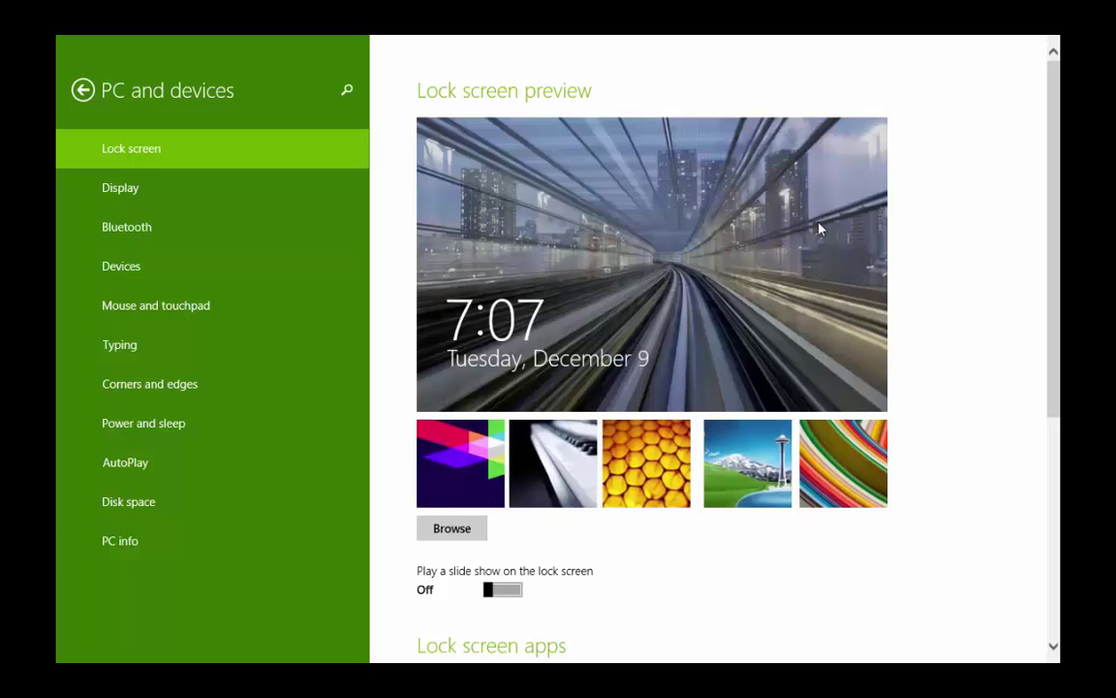
left_click(84, 90)
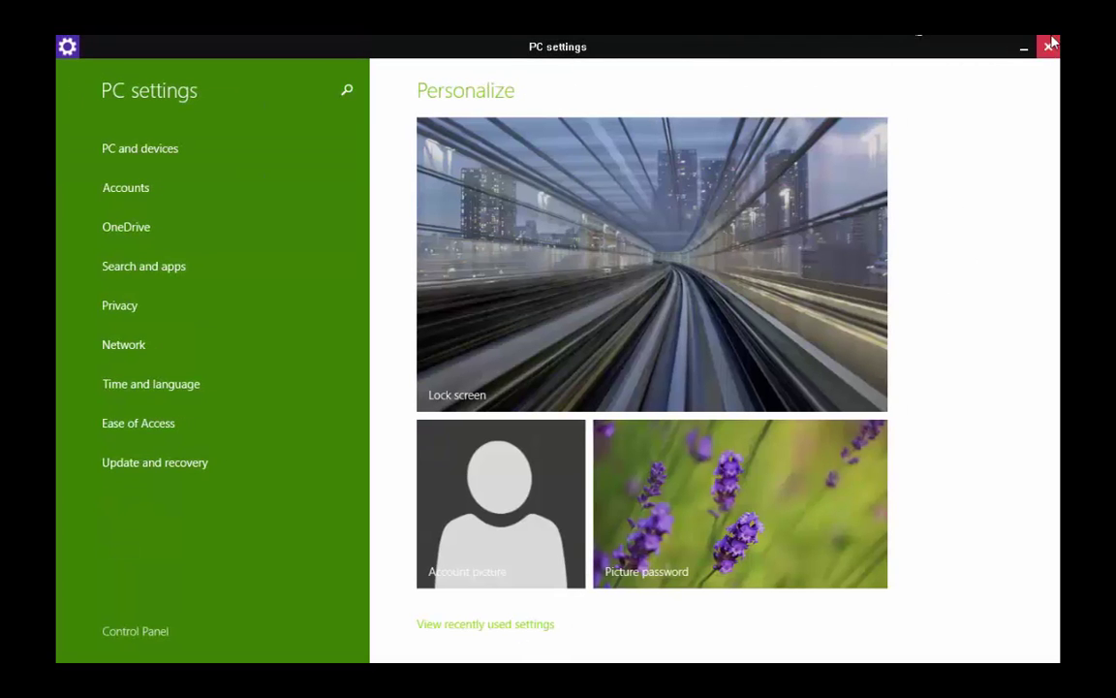
left_click(1021, 44)
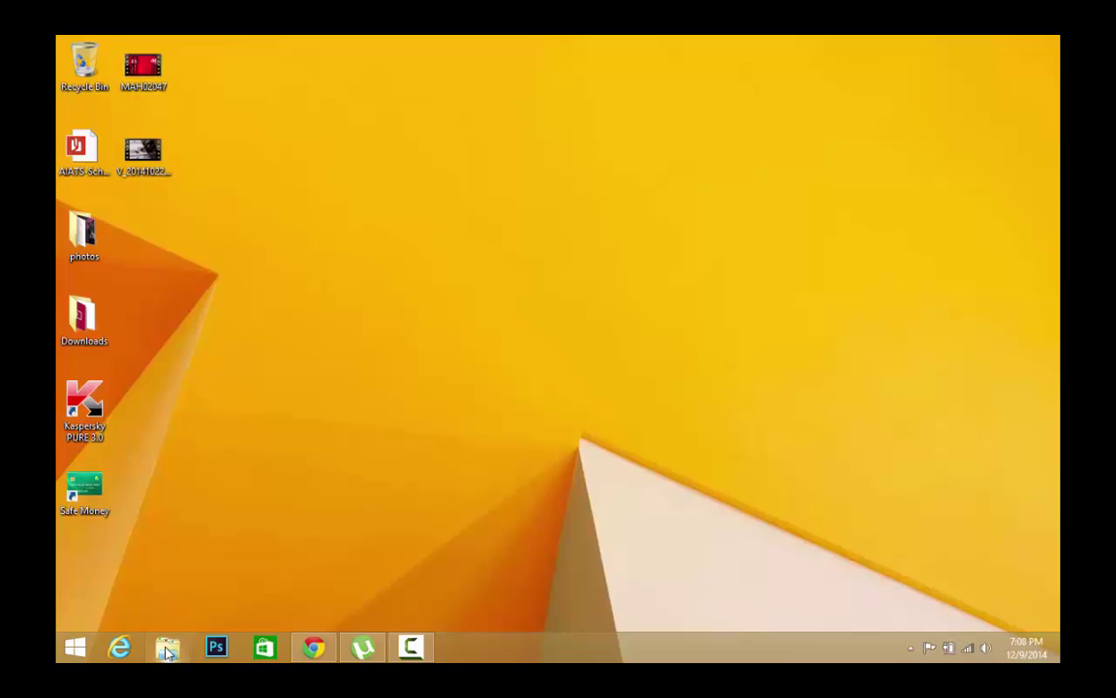
left_click(168, 646)
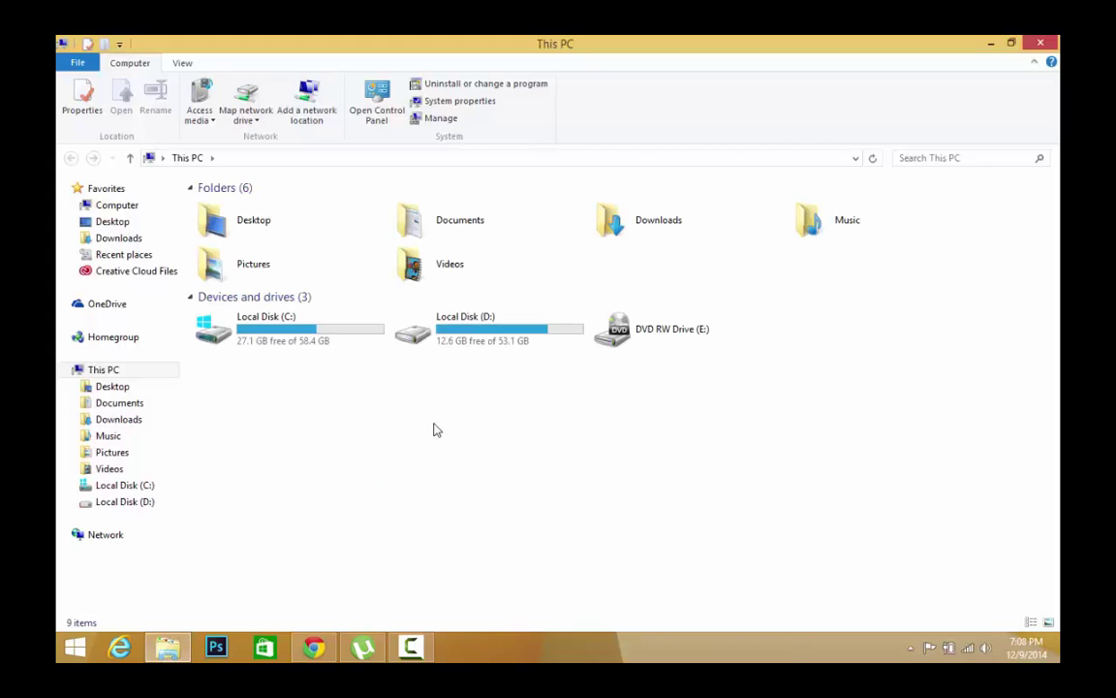
right_click(433, 429)
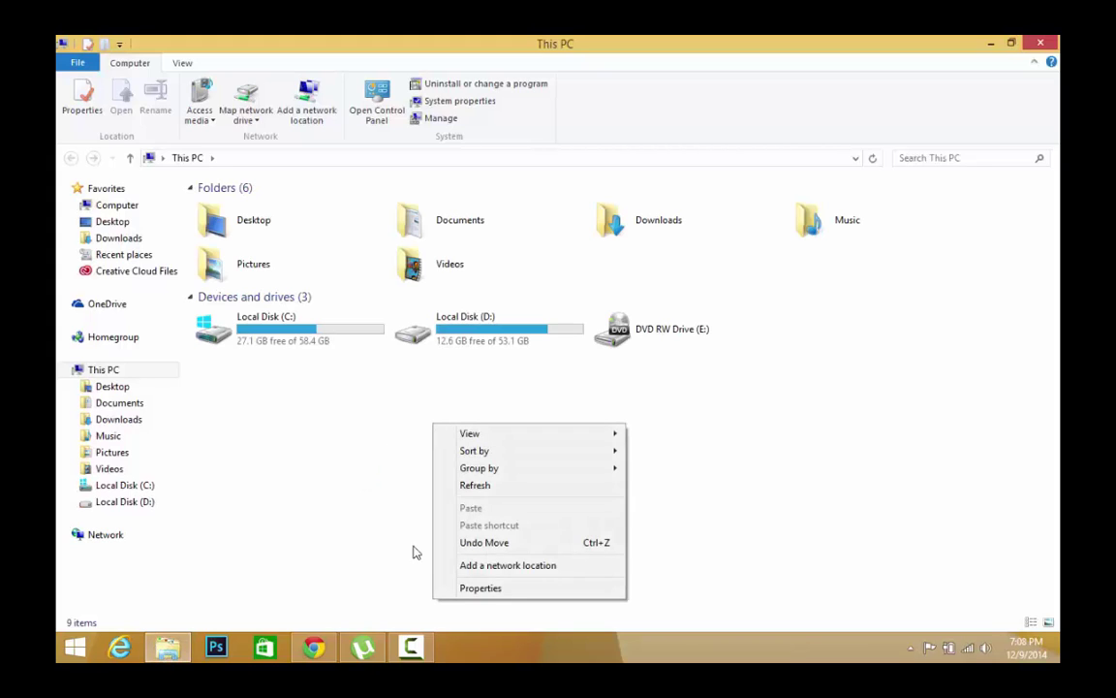
left_click(469, 589)
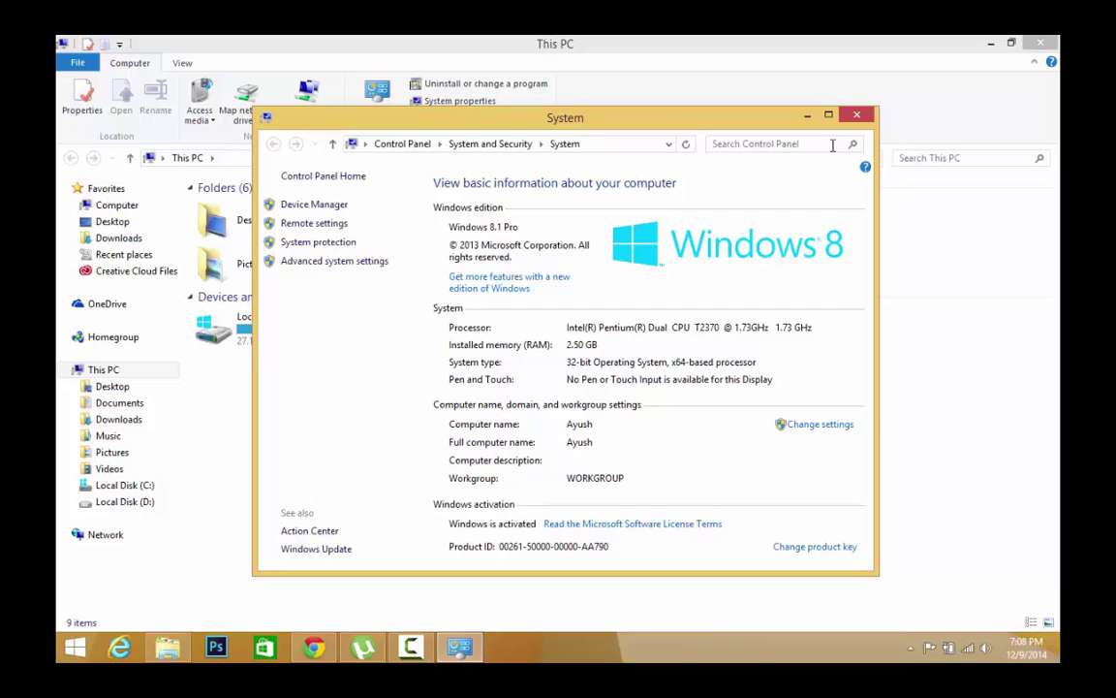
left_click(856, 118)
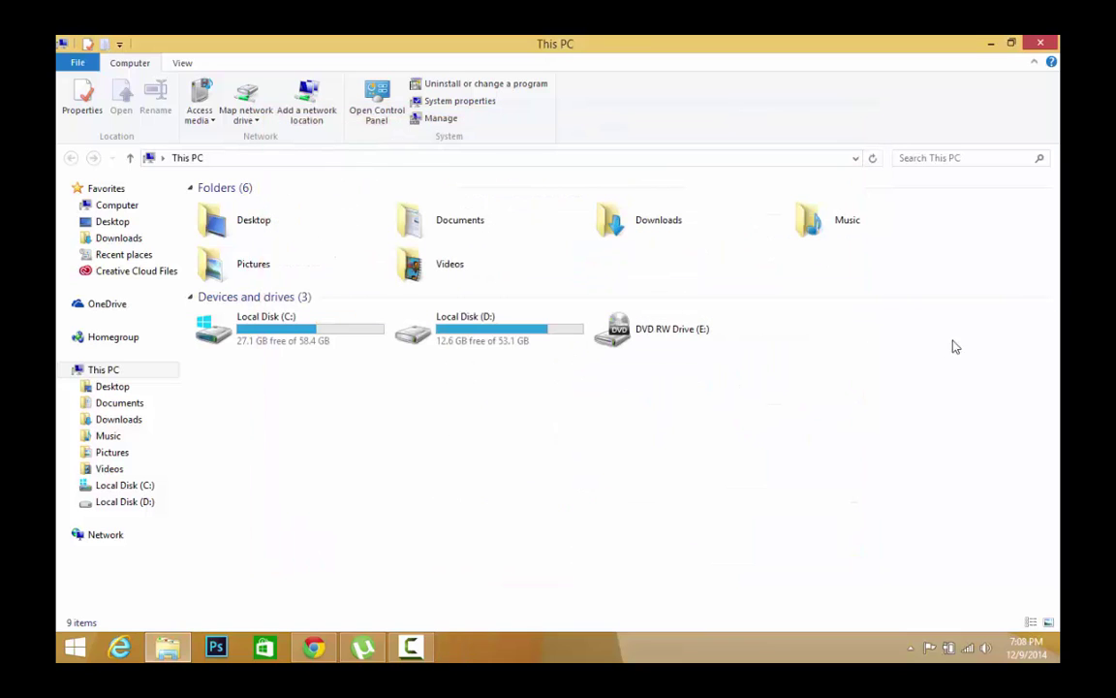
left_click(1042, 43)
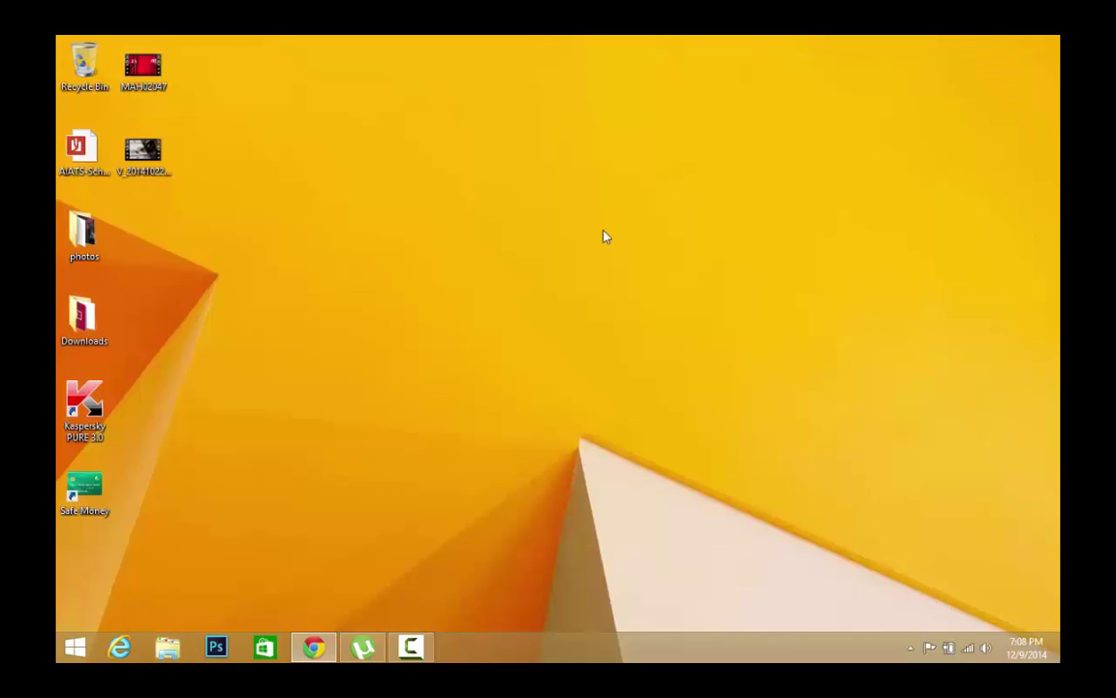